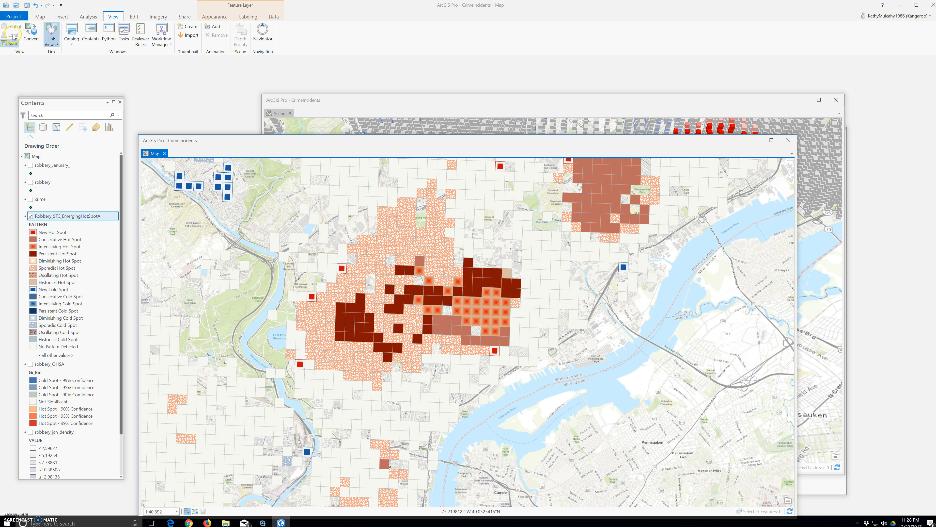
- Activate the 3D scene window and alternate it between global and local viewing modes, ending in local mode
click(316, 100)
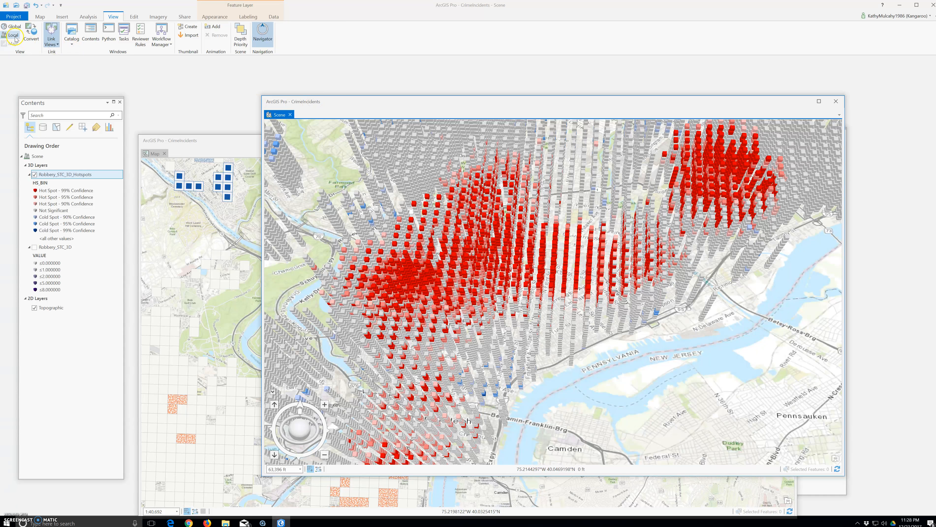
click(14, 27)
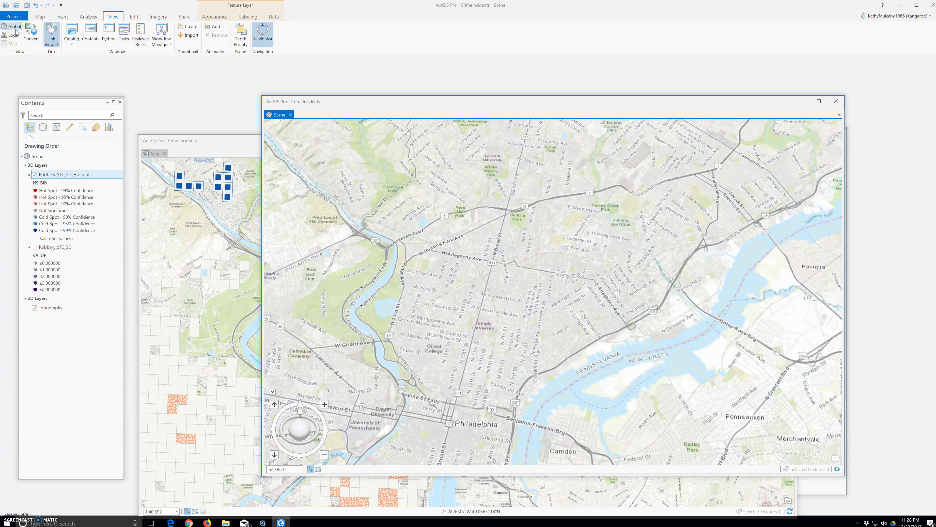
click(14, 34)
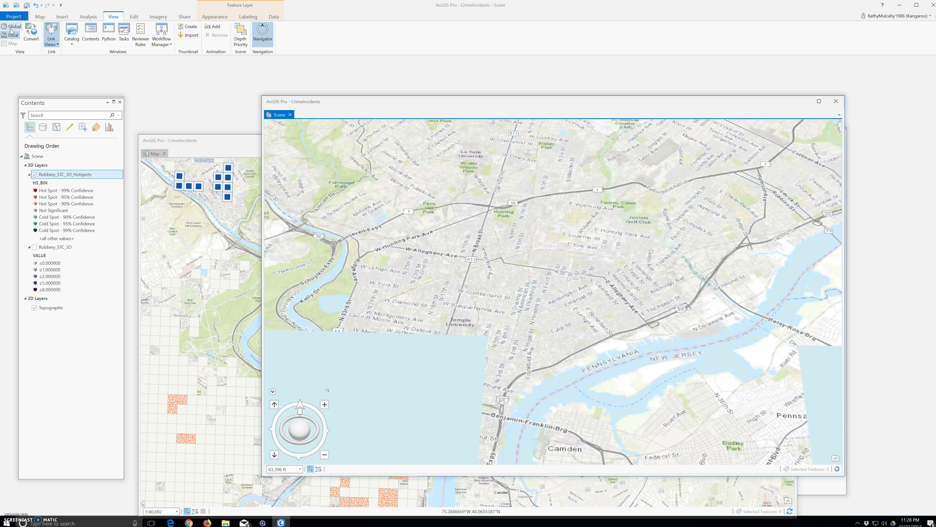
click(14, 27)
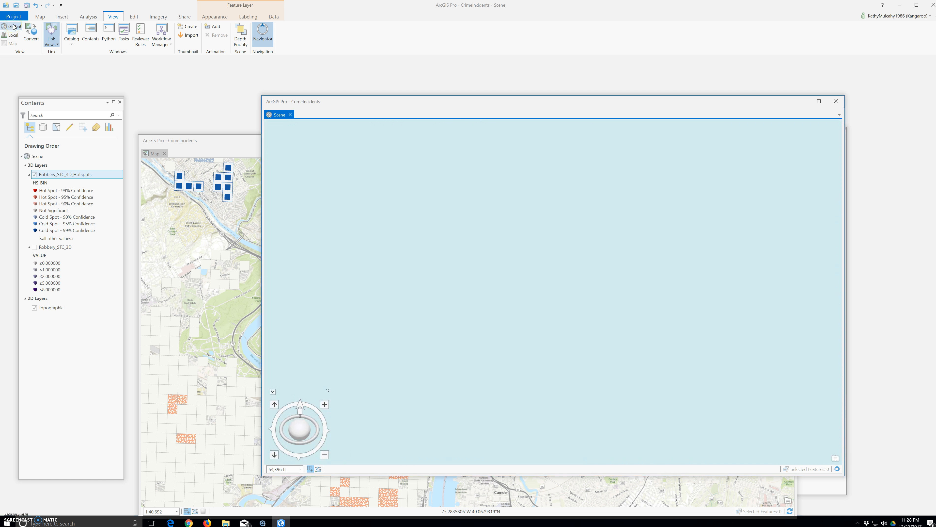
click(12, 35)
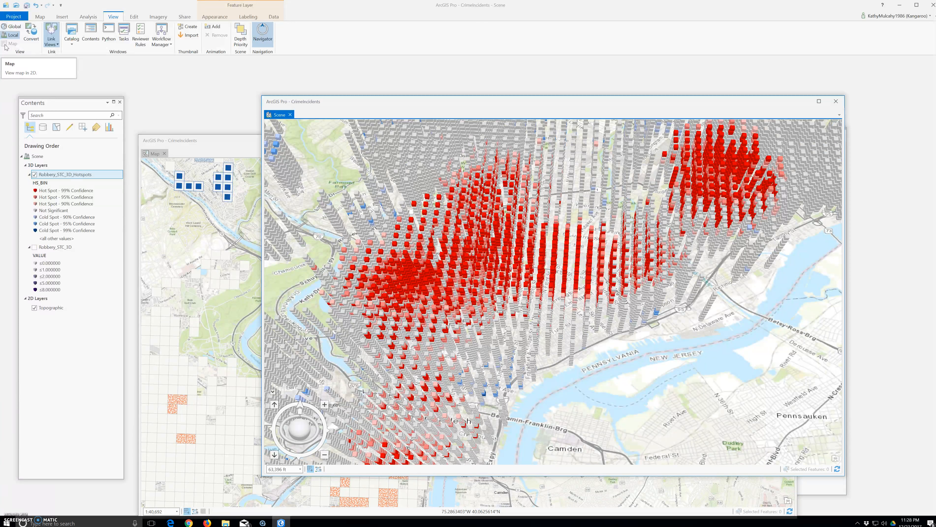
click(4, 47)
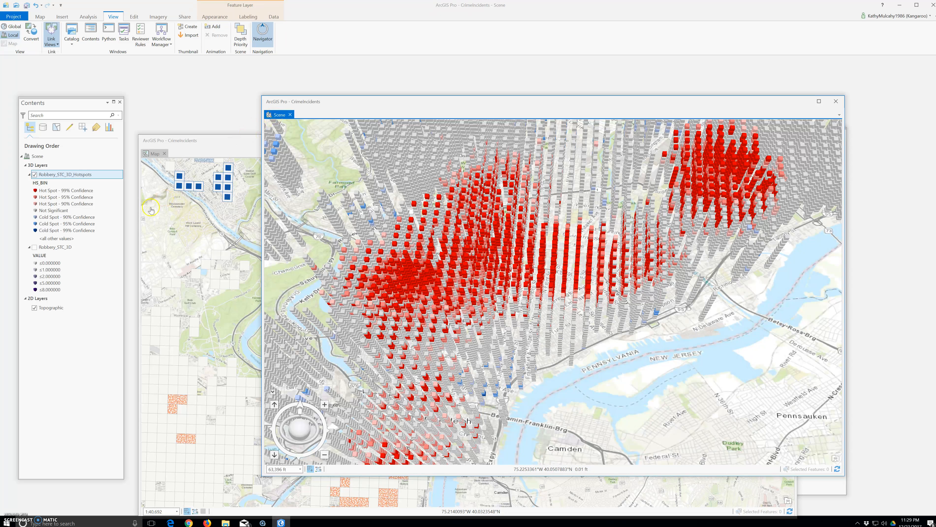
- Hide the Robbery_STC_3D_Hotspots layer and display the Robbery_STC_3D layer in the scene
click(35, 247)
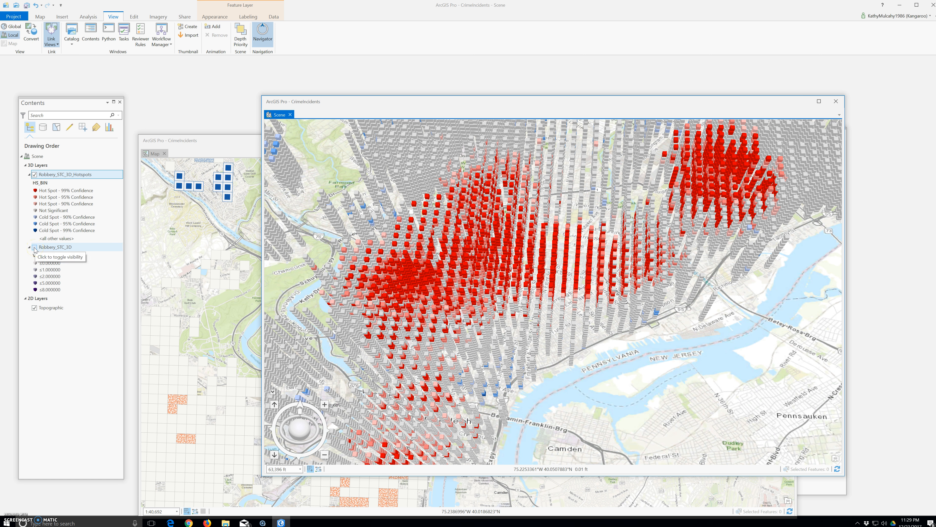
click(39, 176)
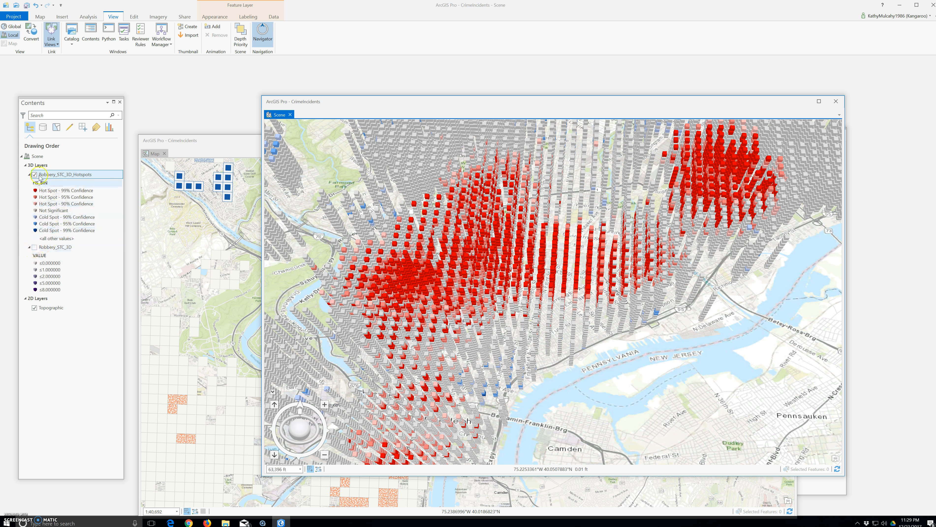
click(86, 180)
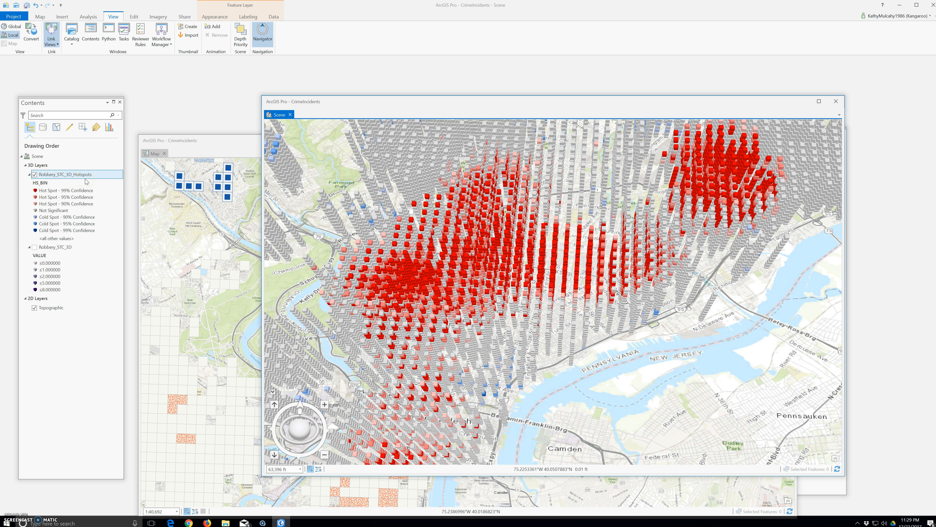
click(80, 191)
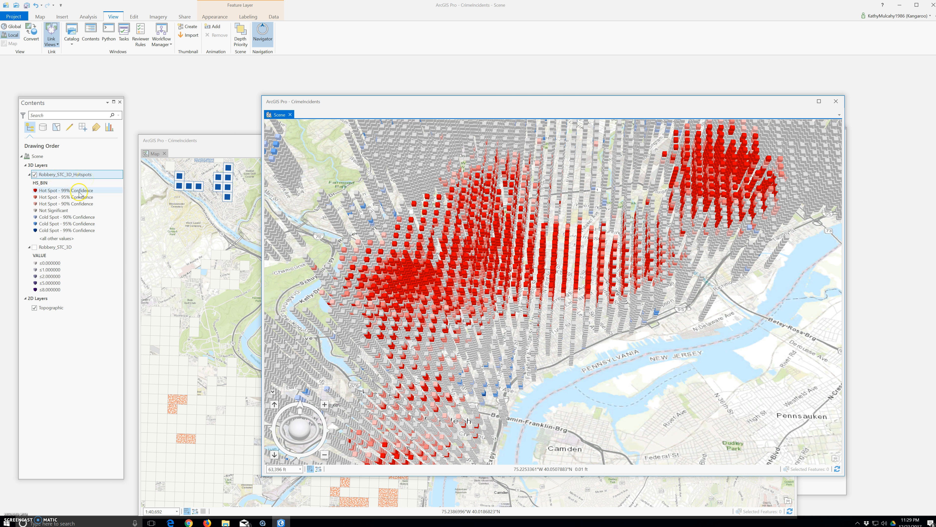
click(33, 175)
click(34, 247)
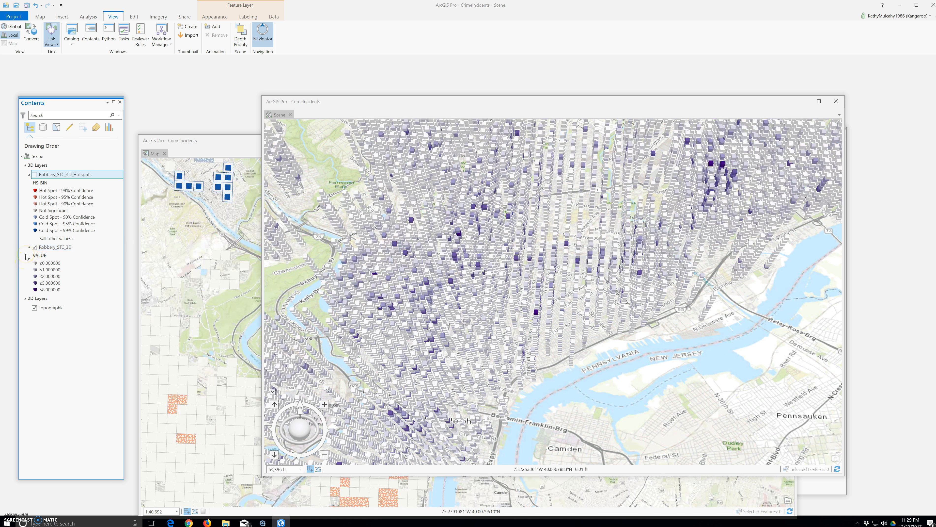
- Open the coordinate system settings in the local scene's map properties
click(11, 37)
right_click(36, 156)
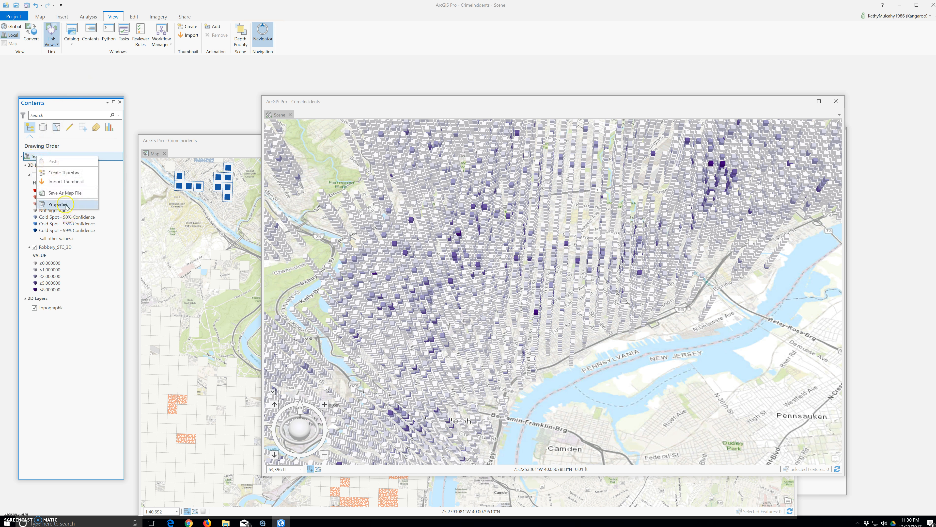
click(59, 204)
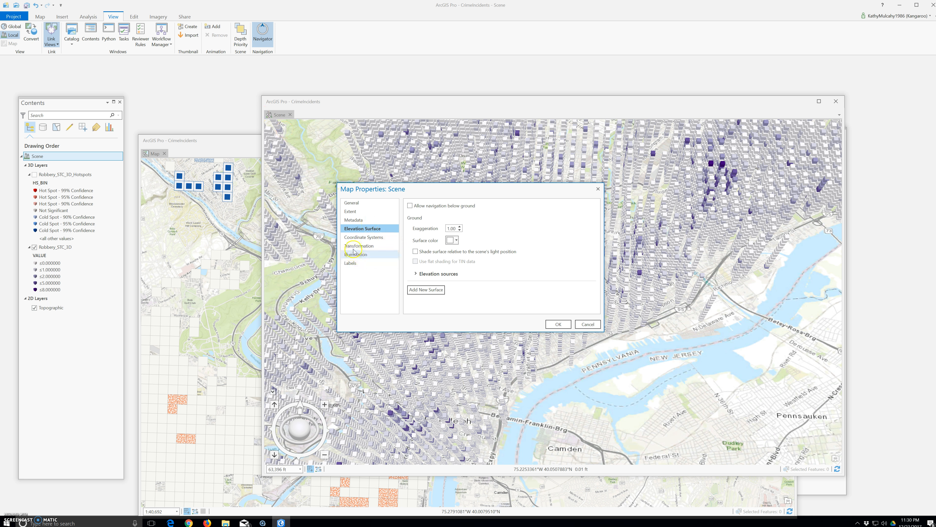
click(361, 238)
scroll(503, 281, up, 10)
scroll(502, 281, up, 5)
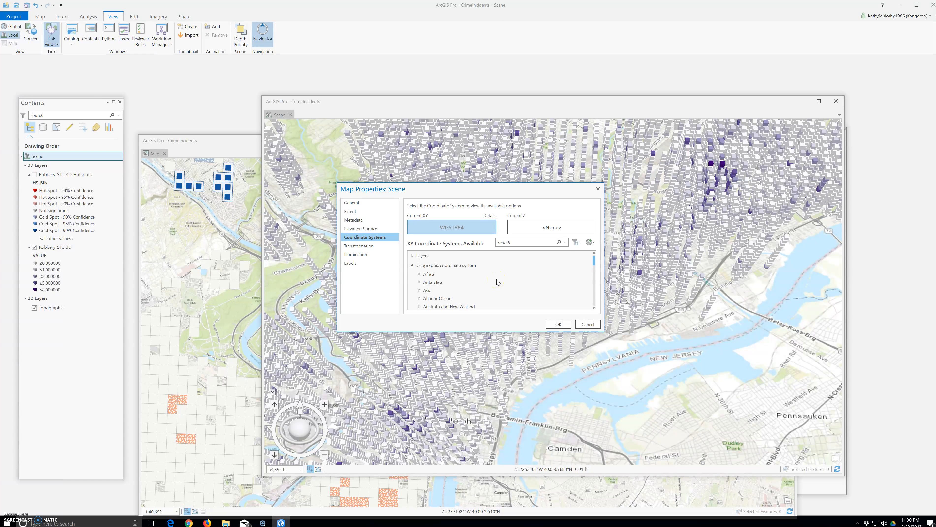
- Expand the projected coordinate systems and their State Plane group in the available XY systems
scroll(496, 283, down, 15)
scroll(494, 287, down, 1)
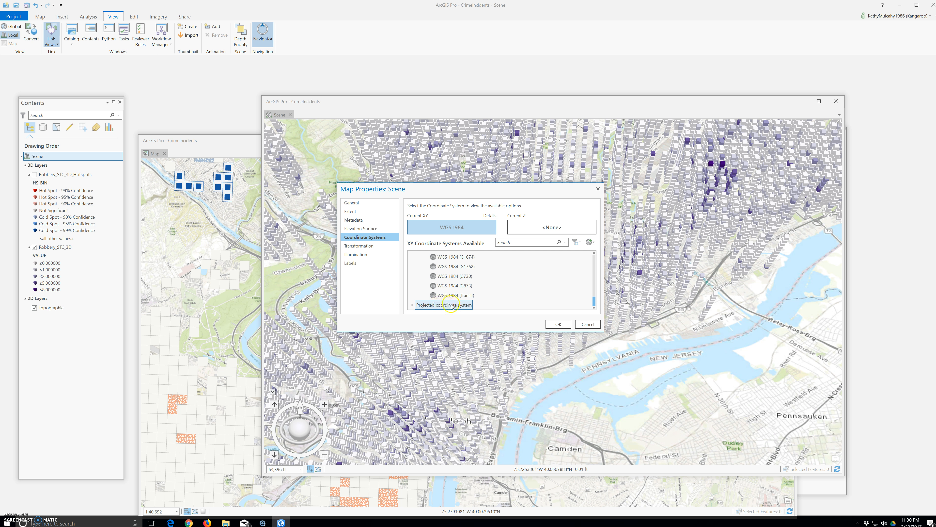
click(412, 305)
scroll(434, 295, down, 1)
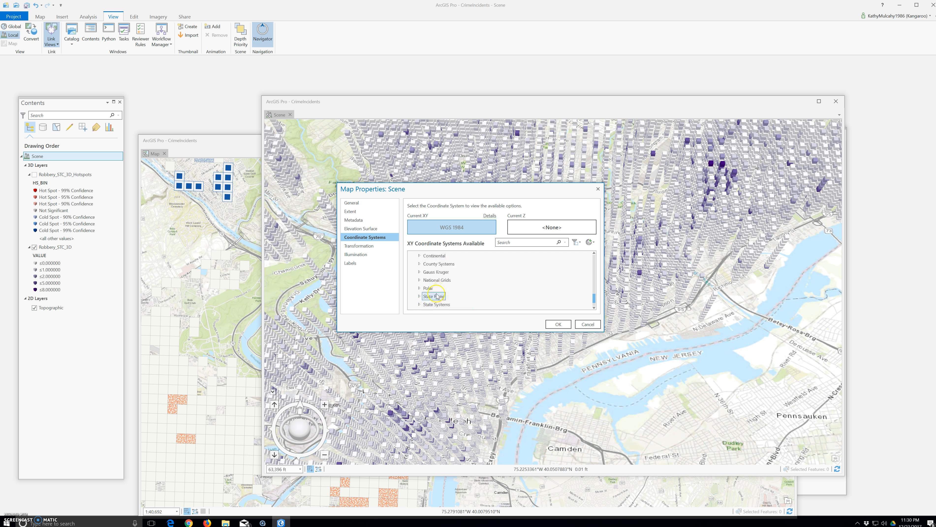
click(419, 296)
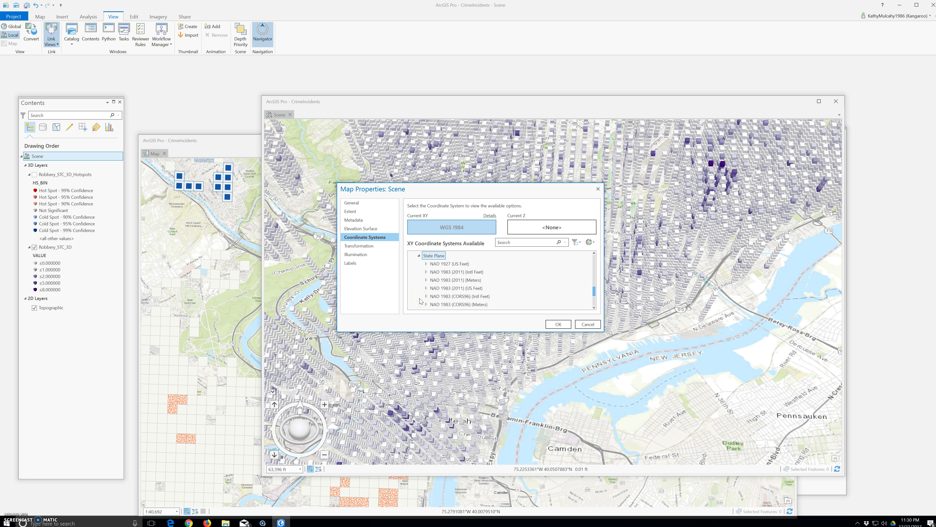
- Review the NAD 1983 State Plane variants and expand the NAD 1983 (2011) (US Feet) group
click(418, 303)
click(465, 291)
scroll(457, 298, down, 1)
click(451, 303)
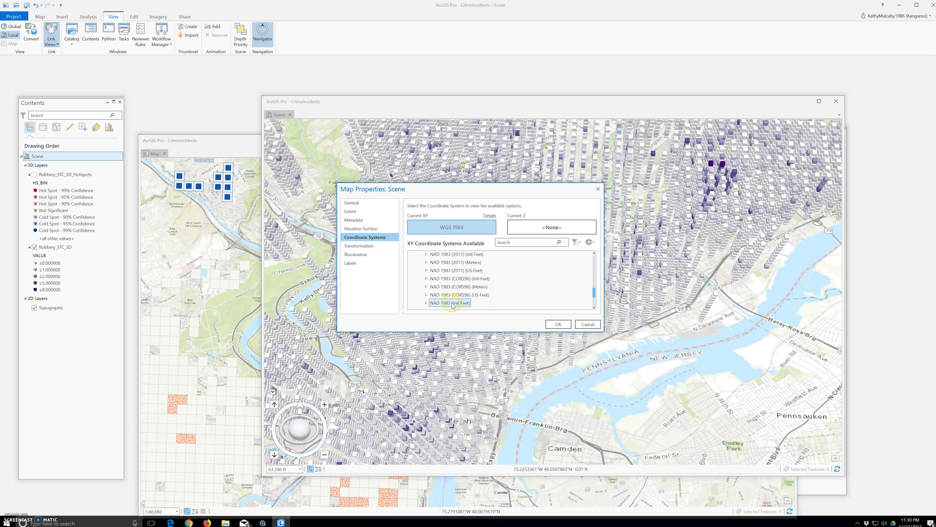
scroll(450, 300, down, 1)
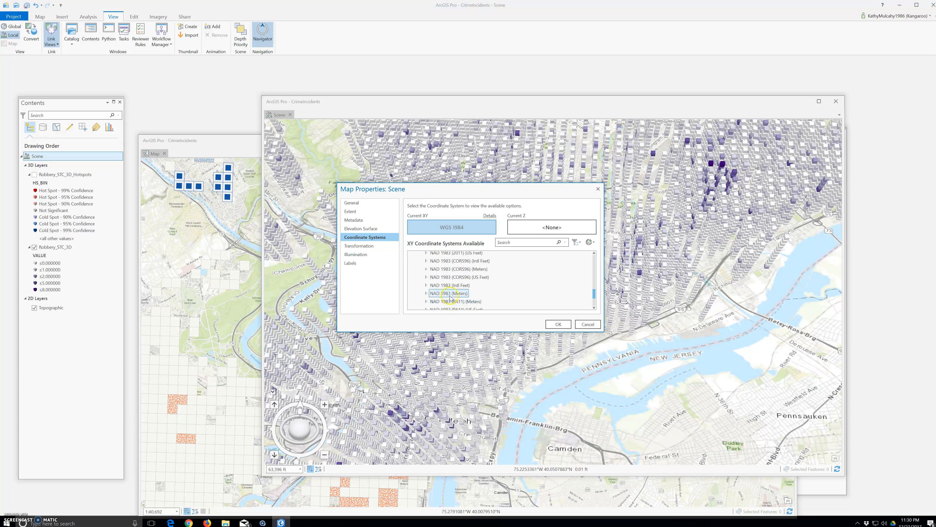
scroll(450, 289, up, 1)
click(453, 287)
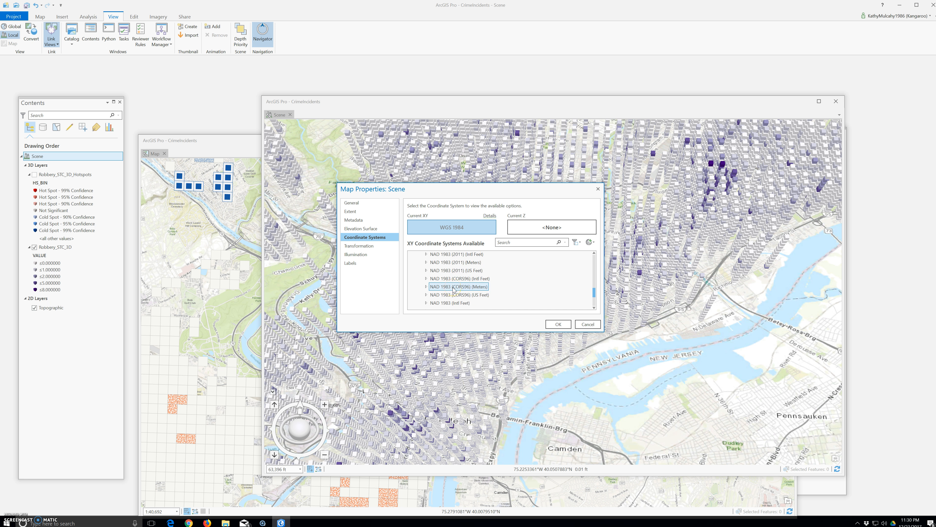
click(464, 273)
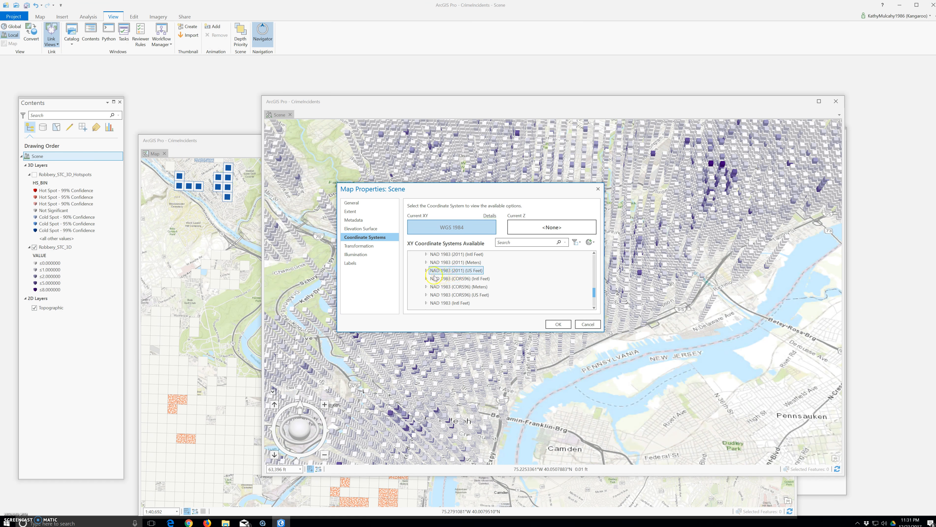
click(426, 272)
click(448, 274)
- Assign NAD 1983 (2011) StatePlane Pennsylvania South FIPS3702 (US Feet) as the scene's XY coordinate system and apply it
scroll(449, 275, down, 15)
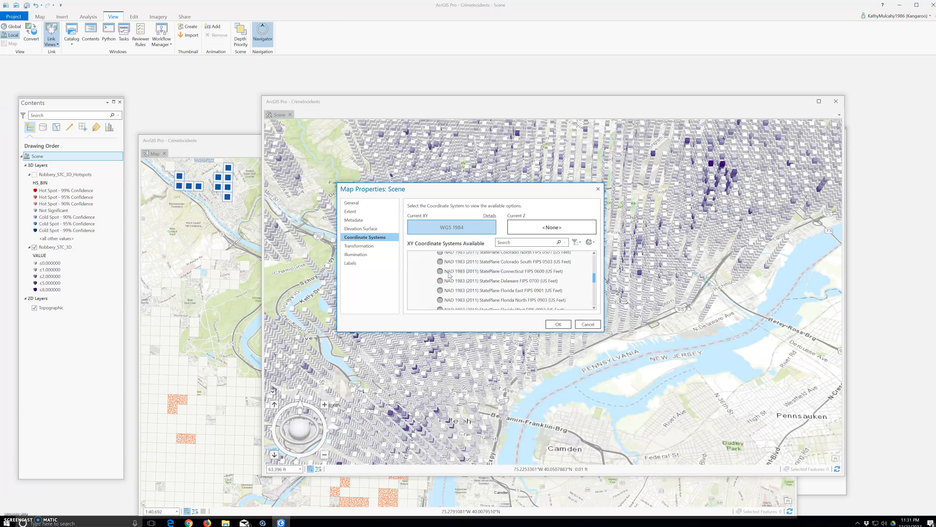
scroll(449, 275, down, 8)
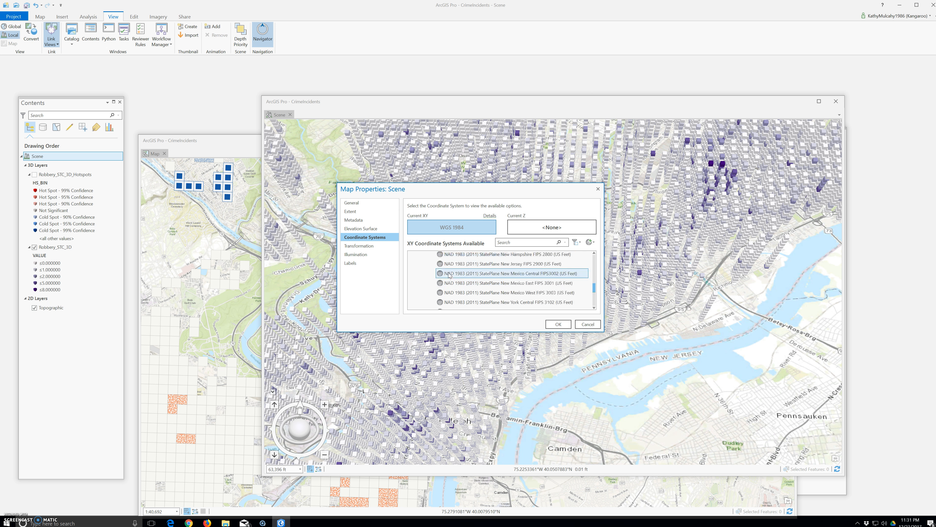
scroll(449, 274, down, 1)
scroll(449, 274, down, 3)
click(466, 291)
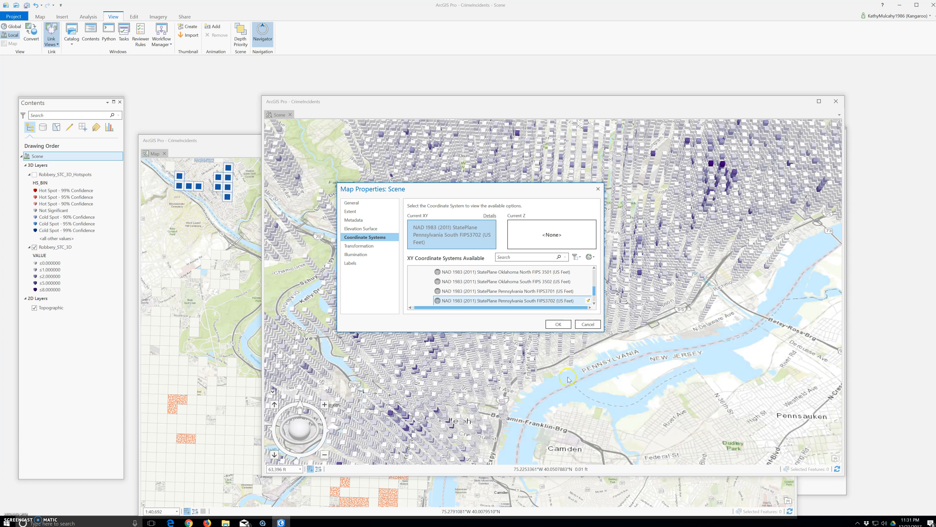
click(558, 324)
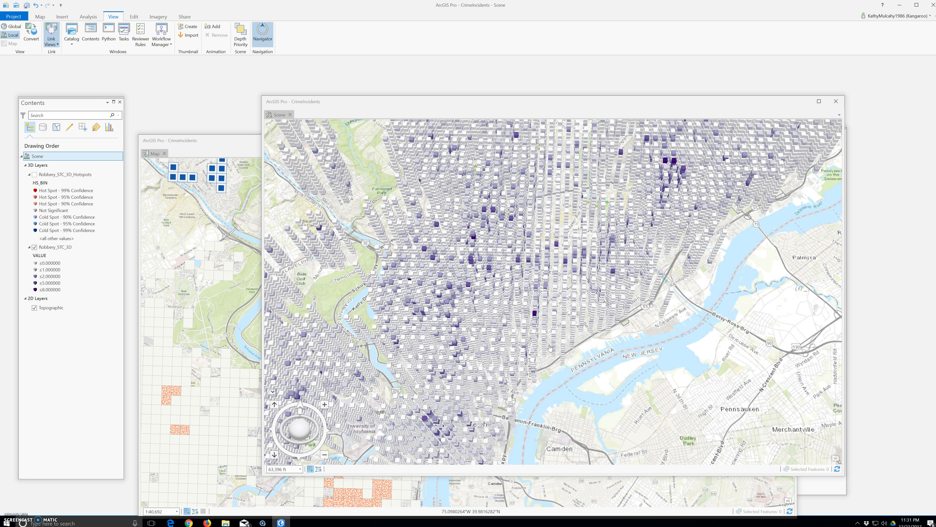
- Open the extent settings in the scene's map properties and move the dialog clear of the robbery data
scroll(545, 353, down, 2)
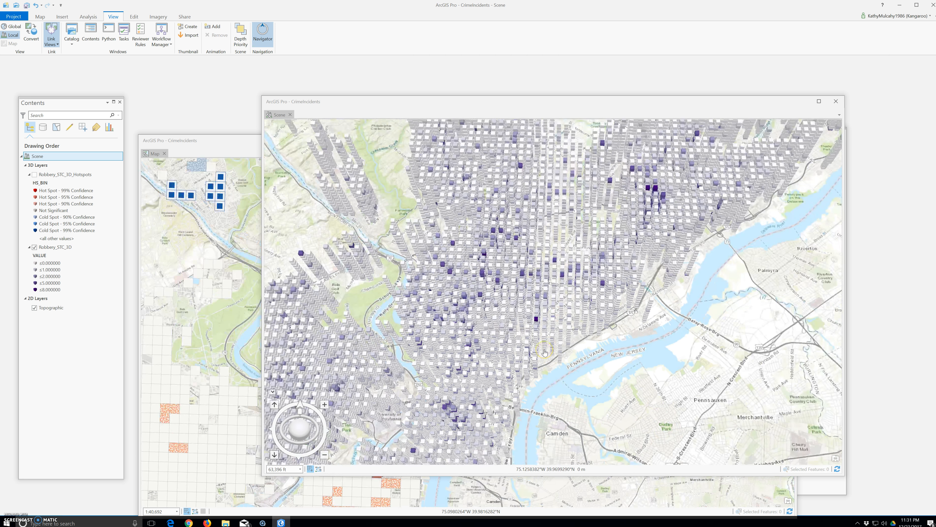
scroll(545, 353, down, 3)
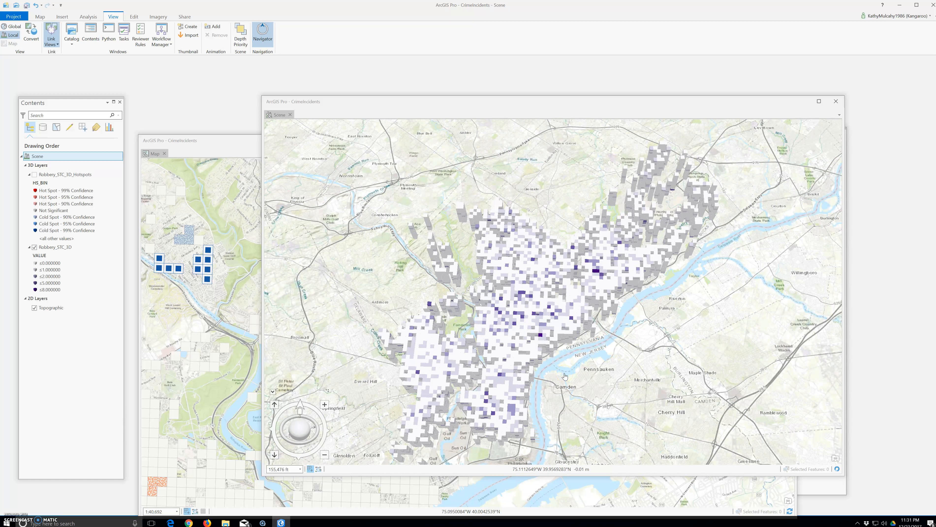
click(51, 153)
right_click(51, 154)
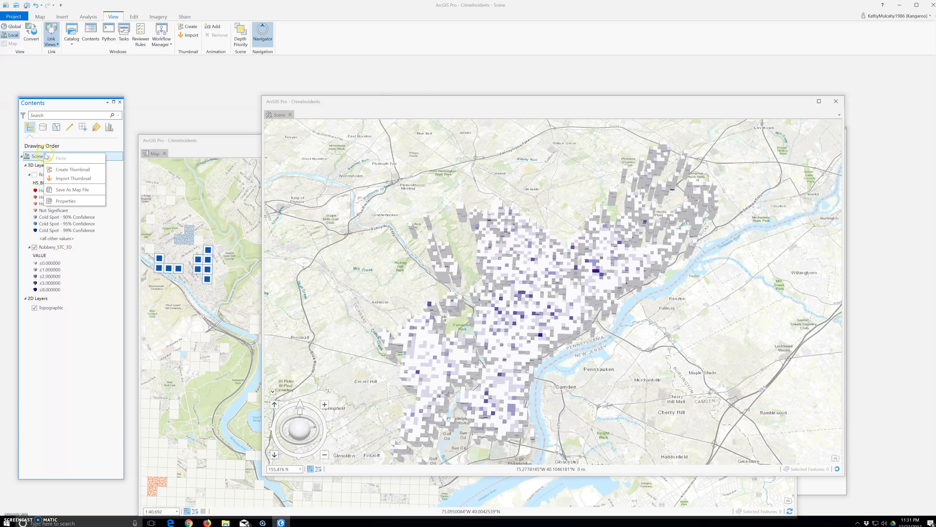
click(65, 201)
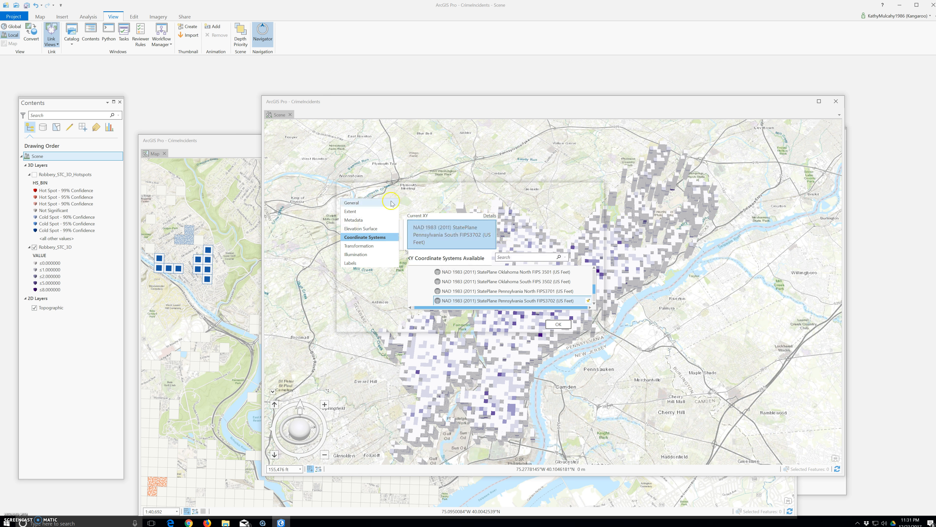
click(350, 211)
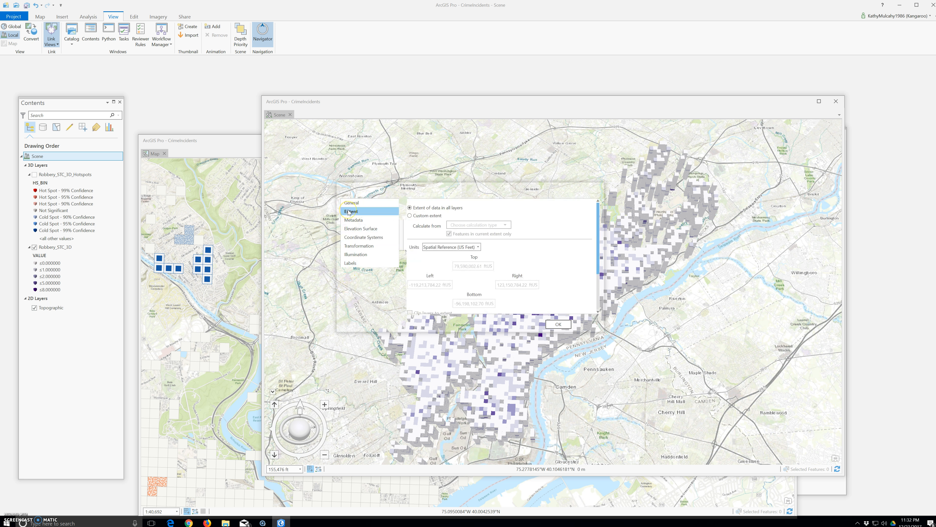
drag(358, 183, 268, 85)
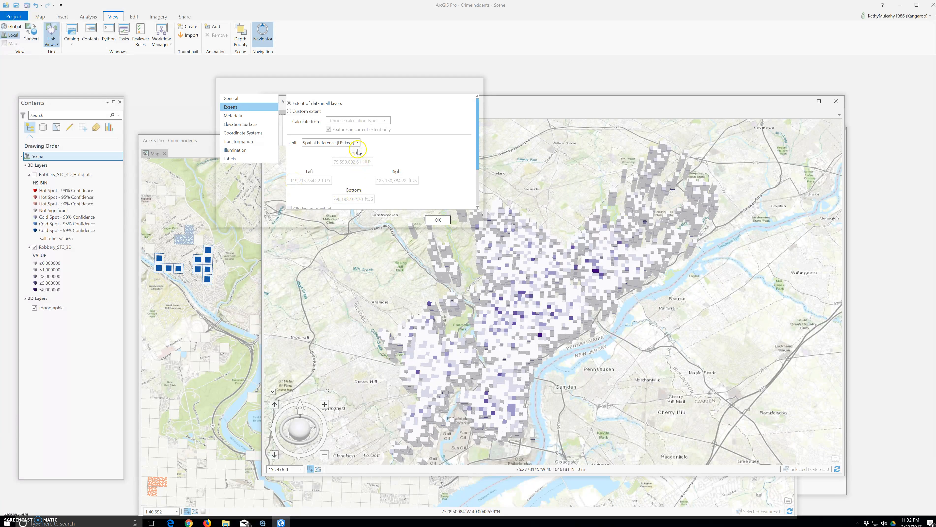
- Give the scene a custom extent calculated from the Robbery_STC_3D layer and apply the map properties
click(289, 111)
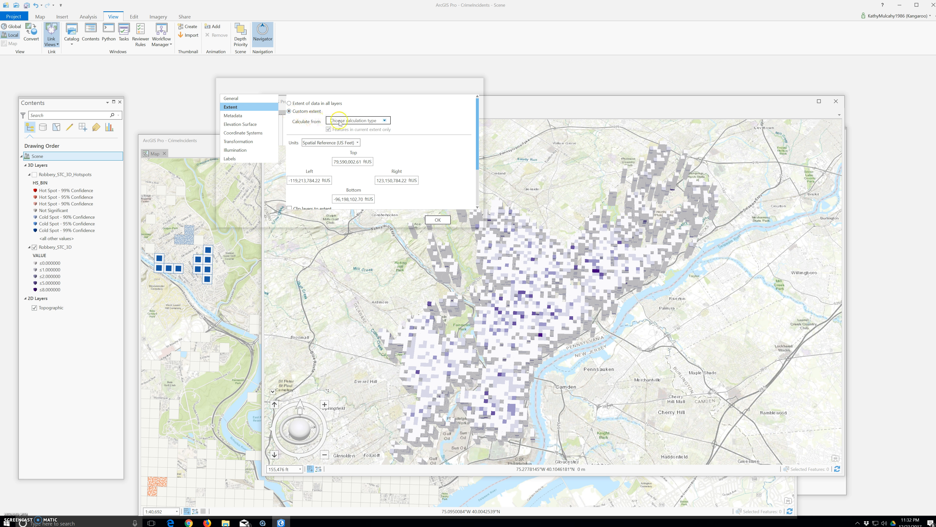
click(350, 121)
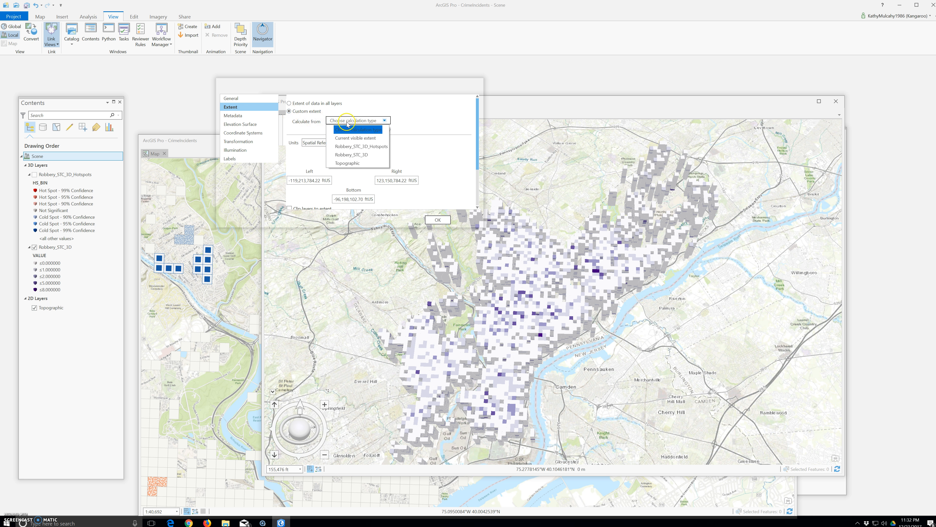
click(353, 155)
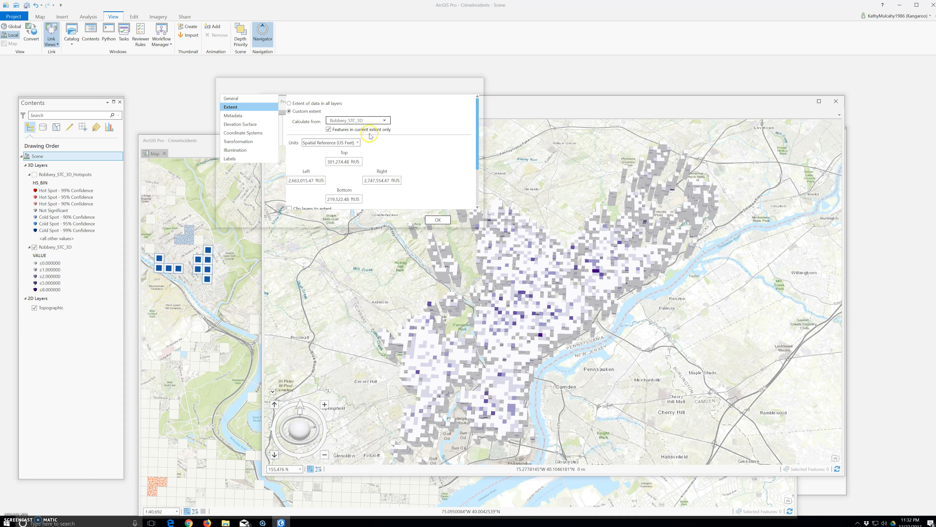
click(360, 120)
click(358, 157)
click(356, 161)
scroll(289, 208, down, 2)
scroll(342, 183, up, 2)
click(335, 192)
click(326, 199)
click(296, 205)
click(446, 221)
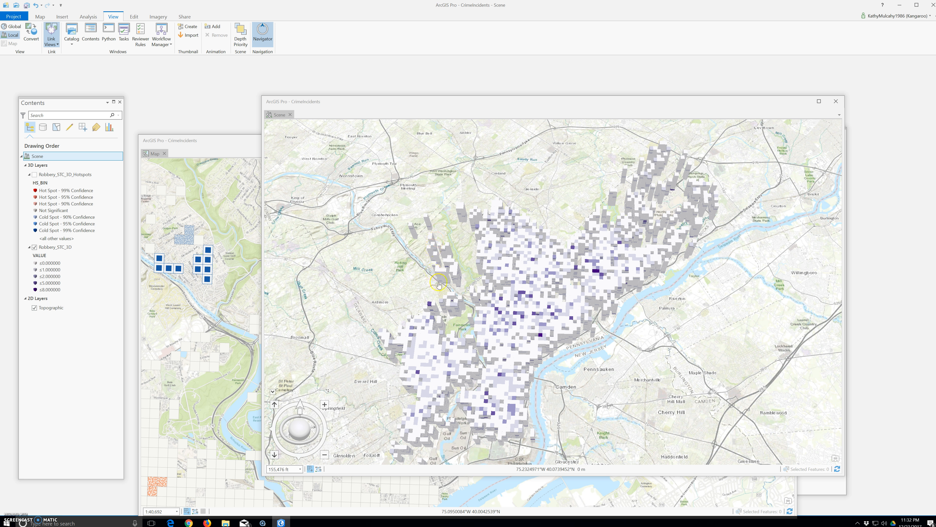
- Examine the full coverage of the robbery bins and the surrounding basemap in the scene
drag(519, 387, 459, 347)
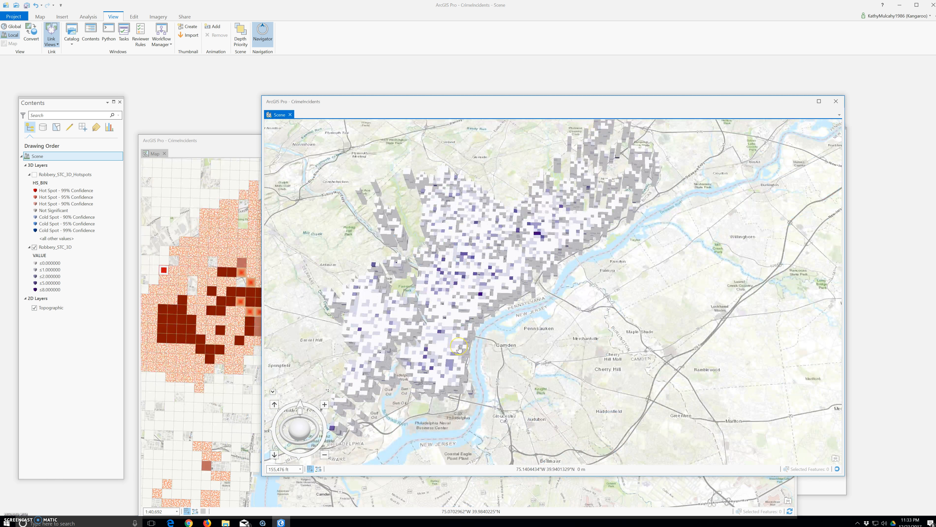
drag(506, 402, 451, 352)
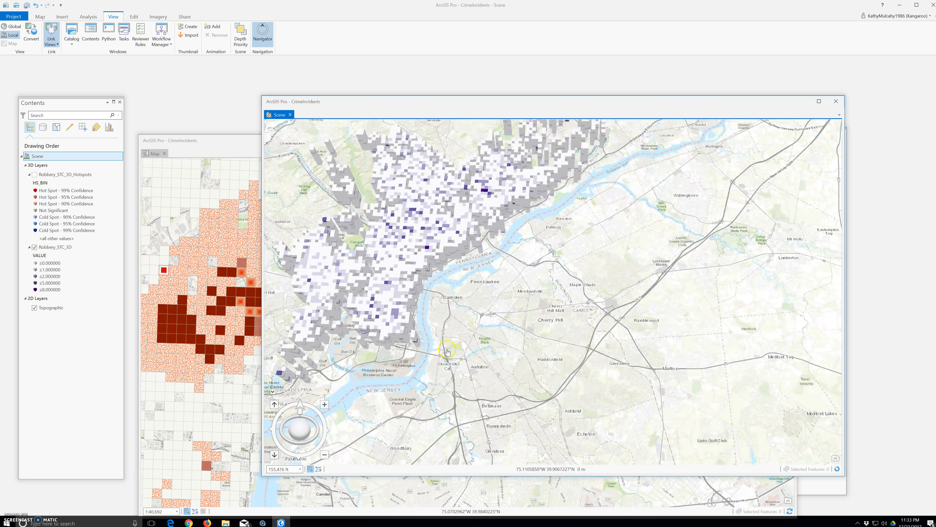
drag(511, 390, 553, 406)
drag(491, 369, 494, 259)
drag(475, 316, 560, 380)
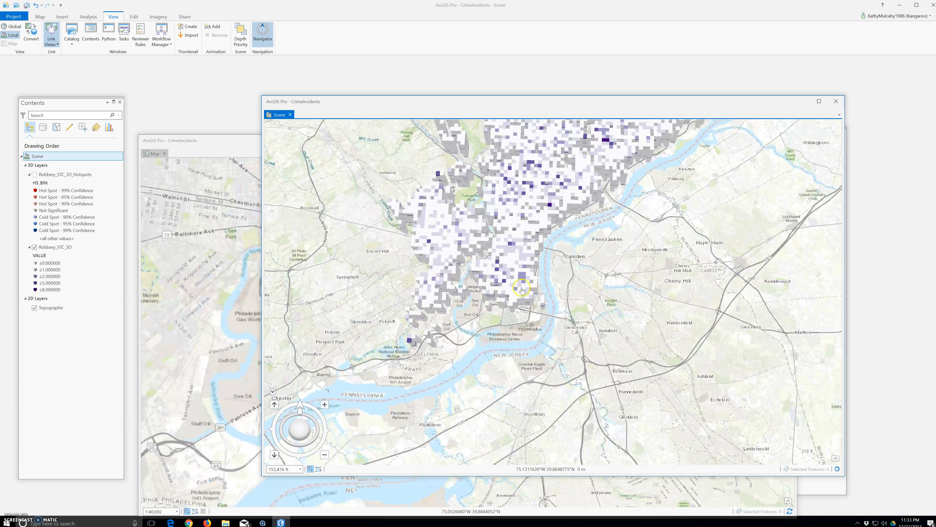
drag(523, 291, 548, 267)
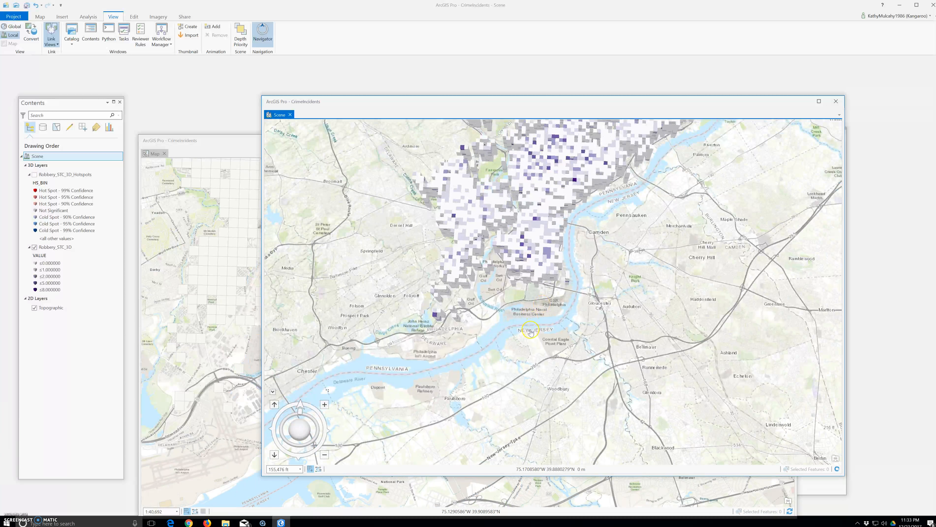
drag(527, 328, 475, 384)
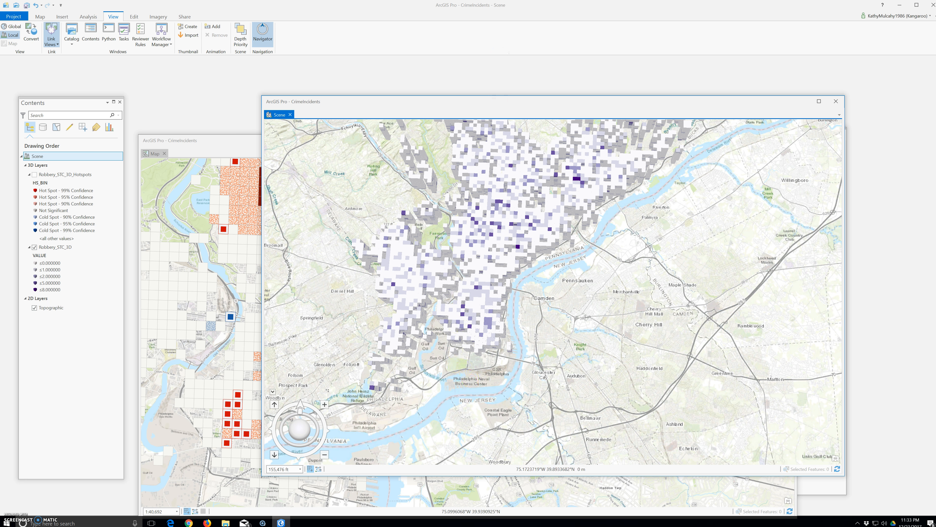
- Turn on clipping of layers to the custom extent in the scene's map properties and apply it
right_click(46, 156)
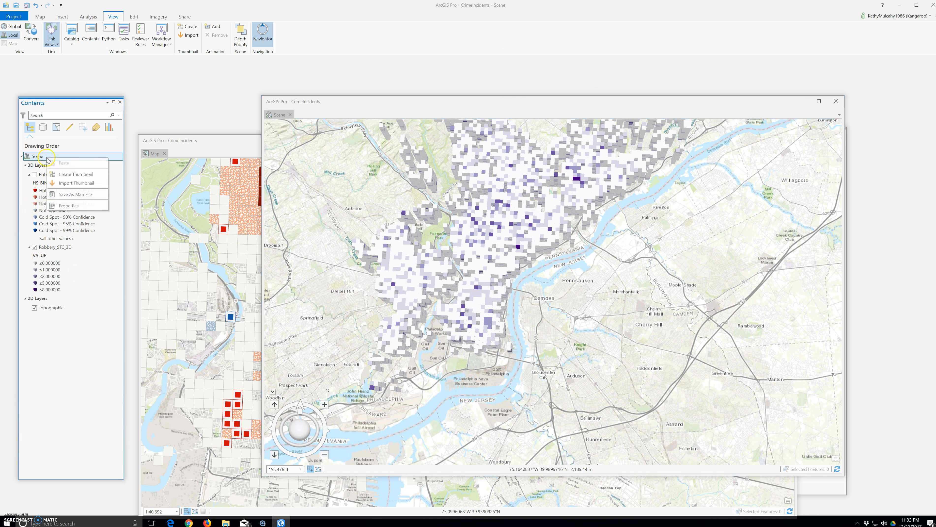
click(73, 205)
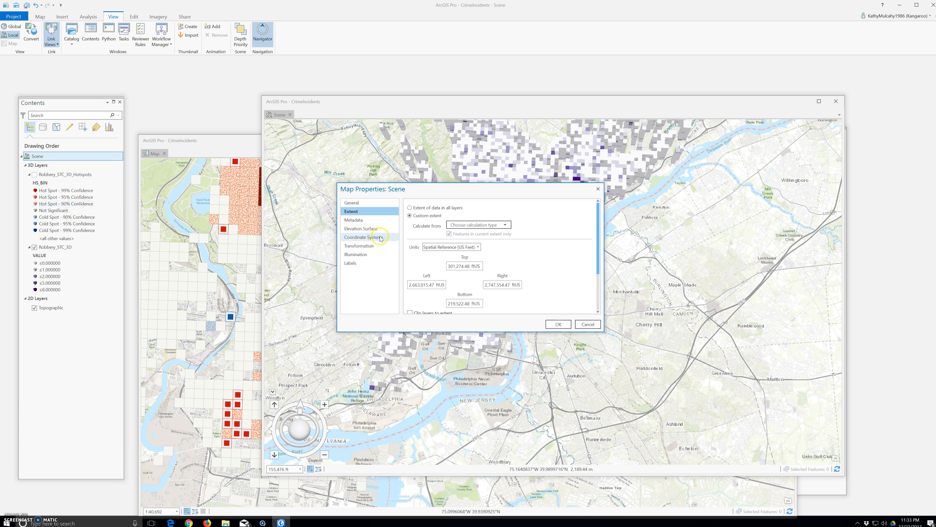
scroll(493, 272, down, 2)
click(409, 275)
click(552, 325)
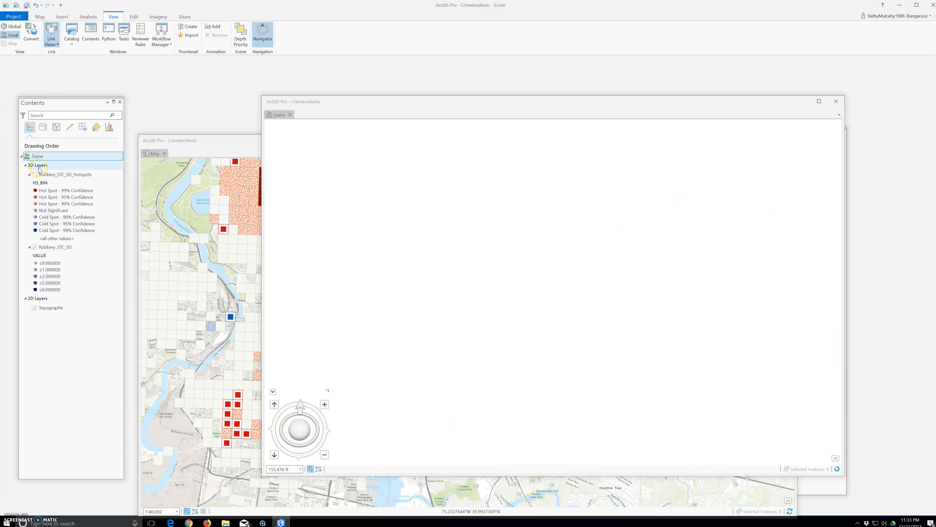
- Recalculate the scene's custom extent from the Robbery_STC_3D layer, enable clipping layers to it, and apply the map properties
click(38, 157)
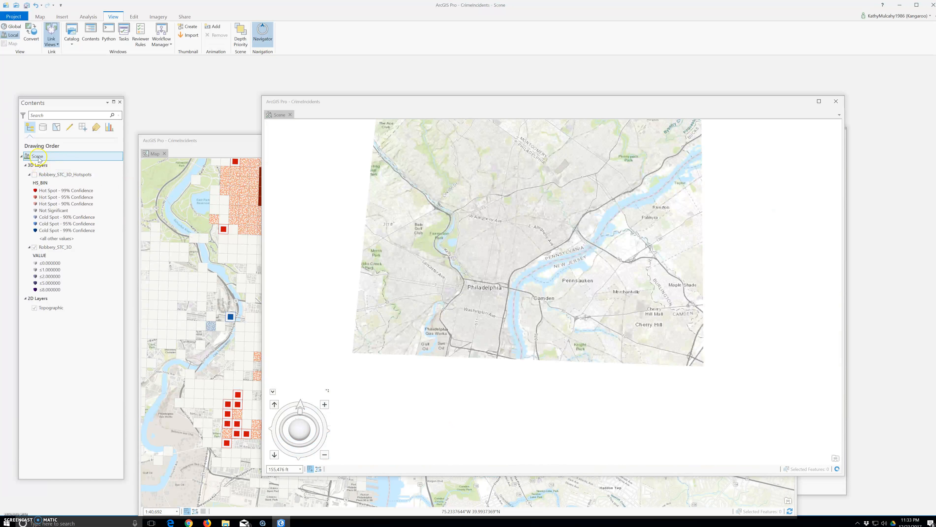
right_click(39, 158)
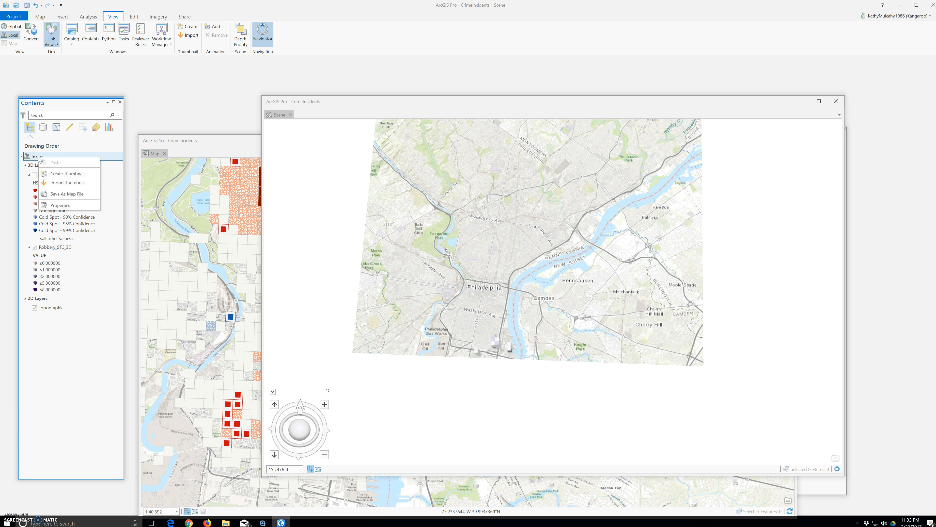
click(68, 208)
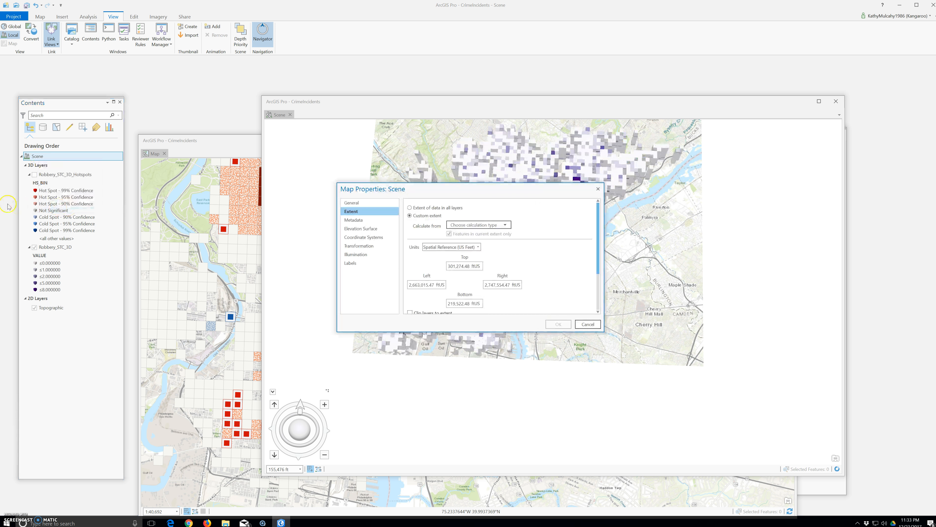
click(486, 224)
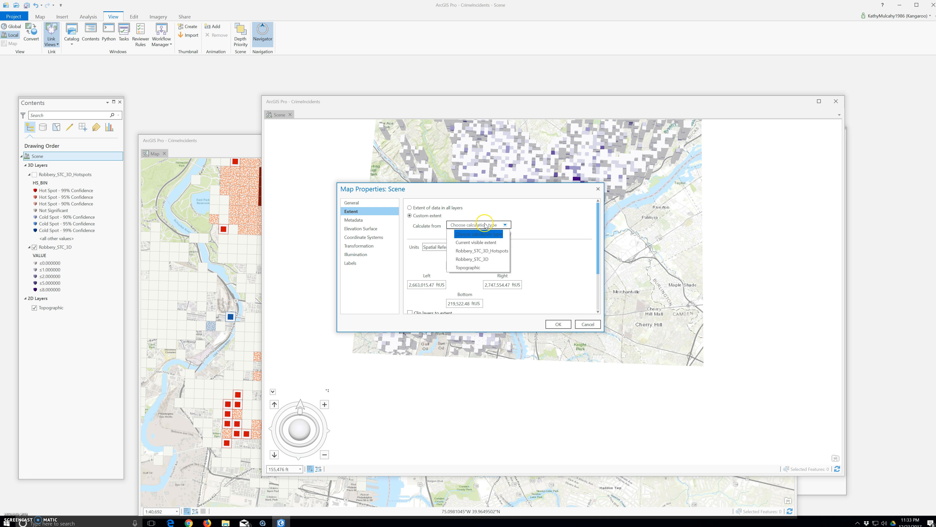
click(479, 259)
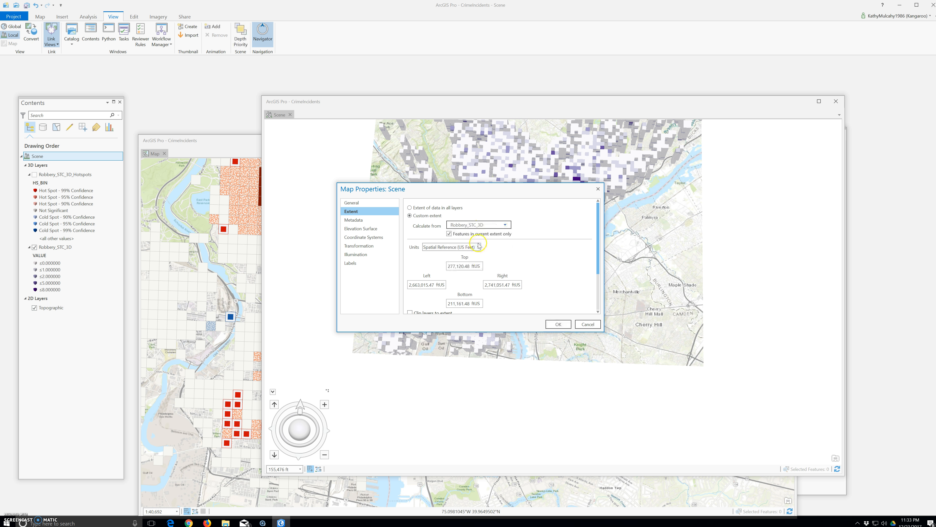
scroll(479, 246, down, 2)
click(414, 279)
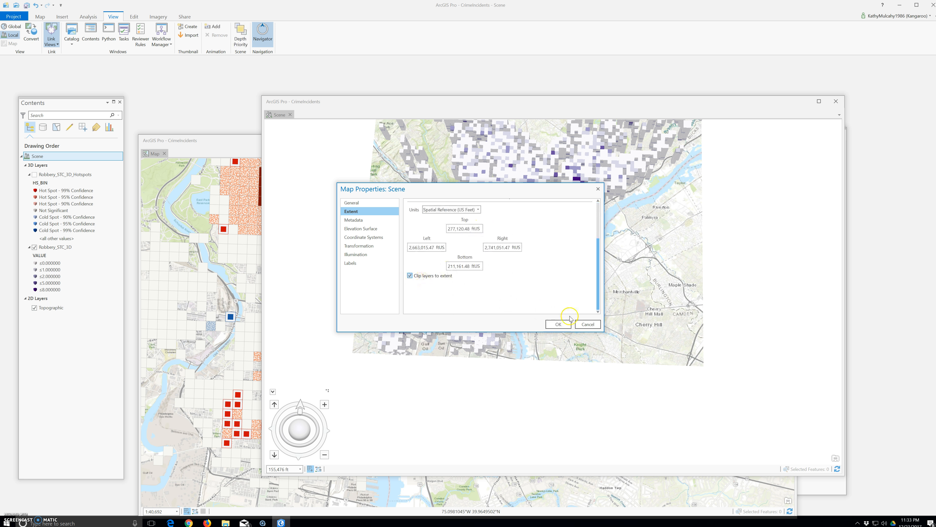
click(563, 324)
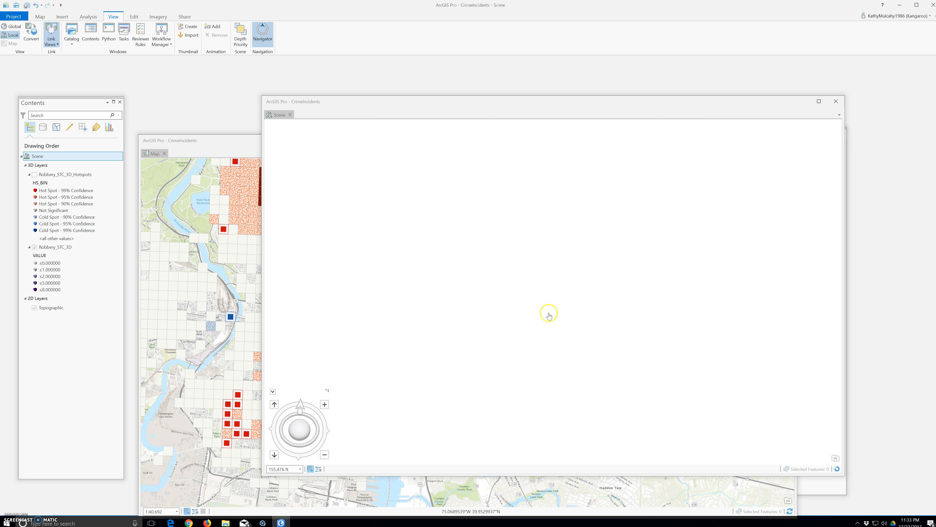
- Save the project and bring the scene window to the front
click(14, 16)
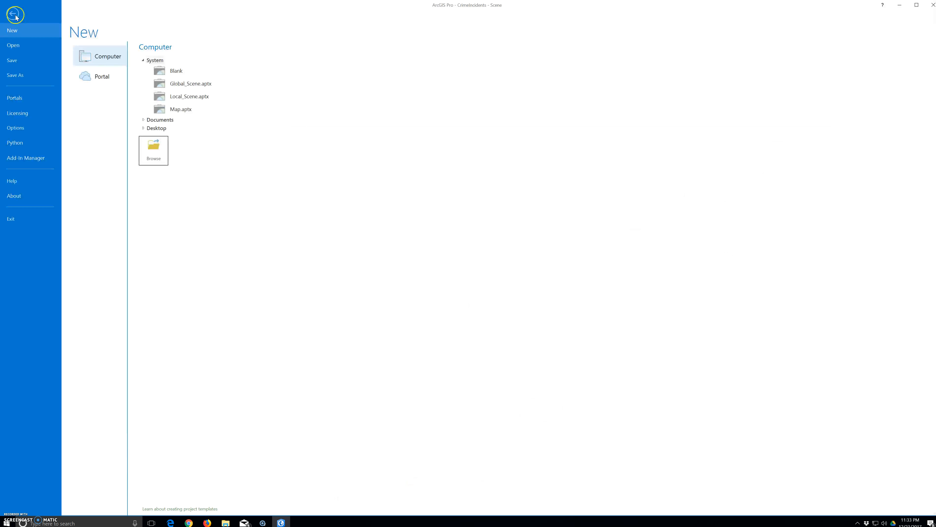
click(13, 61)
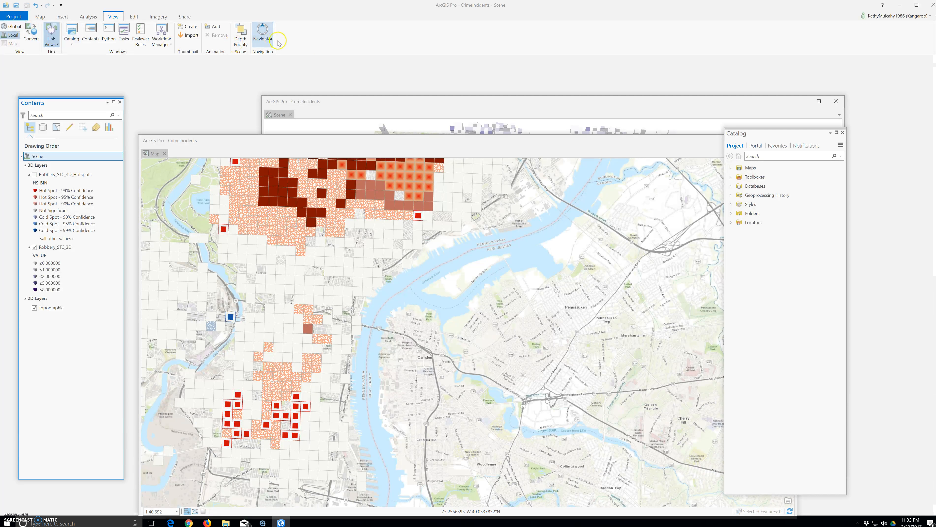
click(418, 101)
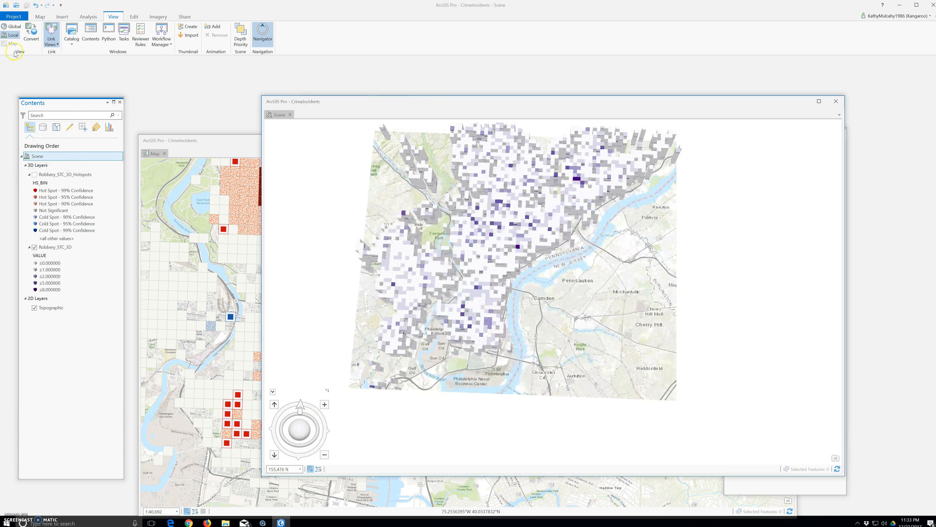
- Set the scene's custom extent from Robbery_STC_3D again with layers clipped to the extent, and apply the map properties
right_click(38, 158)
click(70, 207)
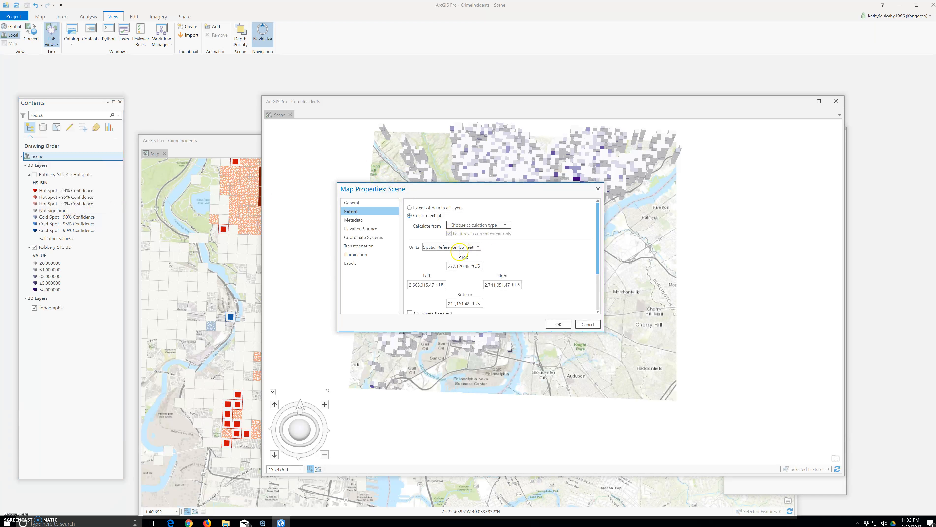
scroll(535, 250, down, 2)
scroll(535, 250, up, 2)
click(473, 227)
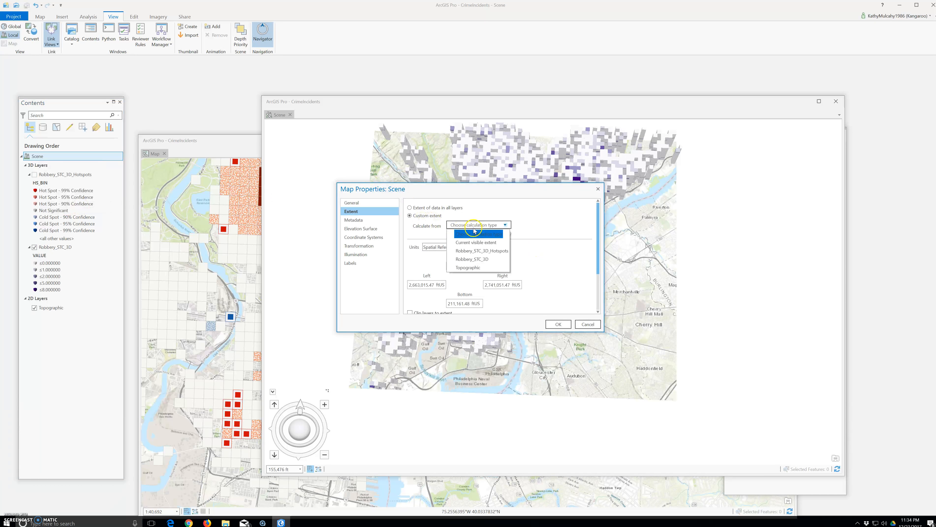
click(476, 258)
scroll(473, 264, down, 2)
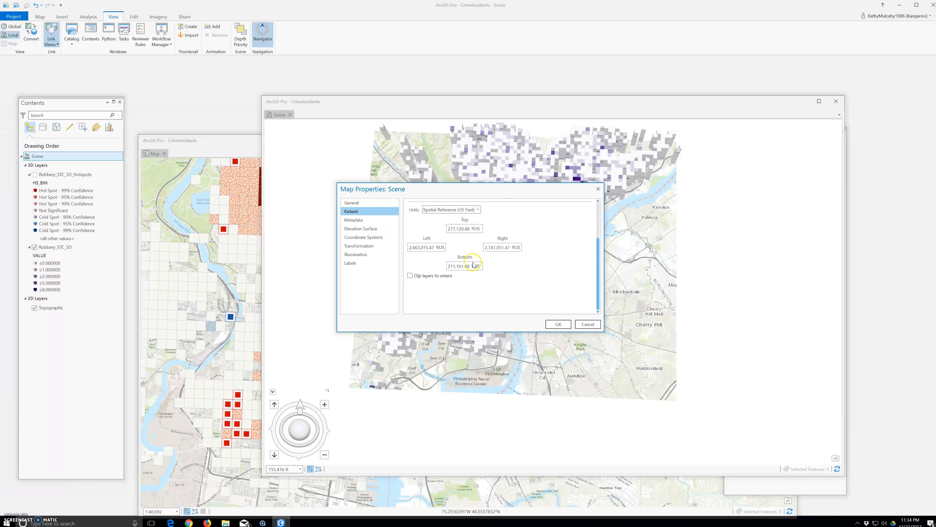
click(409, 275)
scroll(521, 274, up, 2)
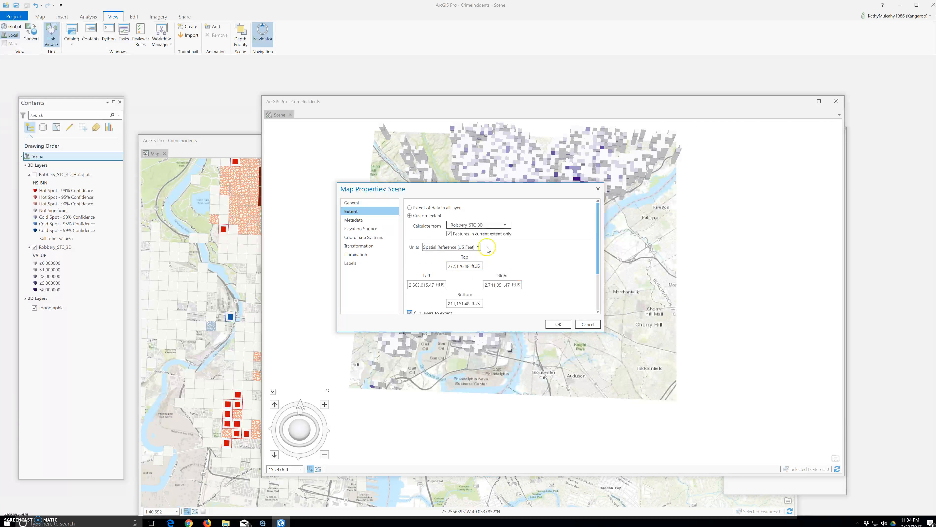
click(554, 324)
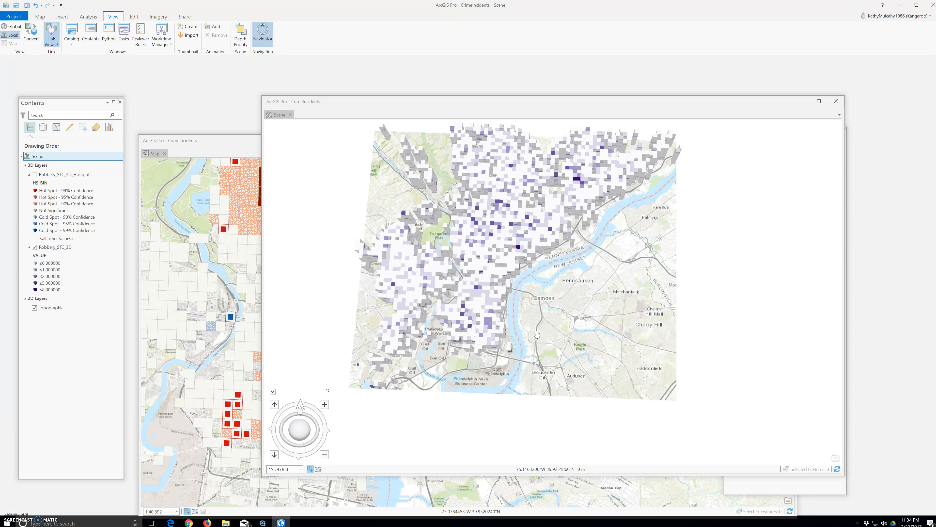
- Open the attribute table of the Robbery_STC_3D layer and place it as a floating window over the scene
click(485, 324)
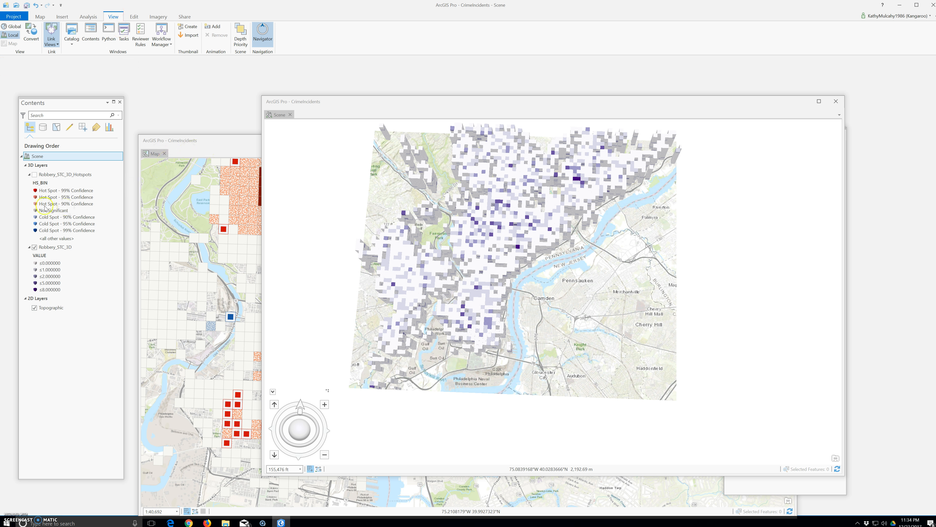
right_click(54, 251)
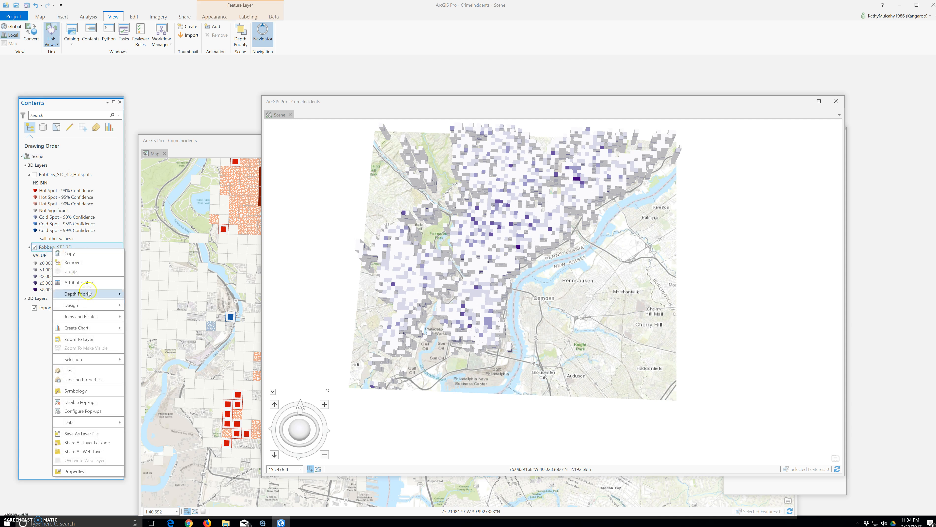
click(89, 283)
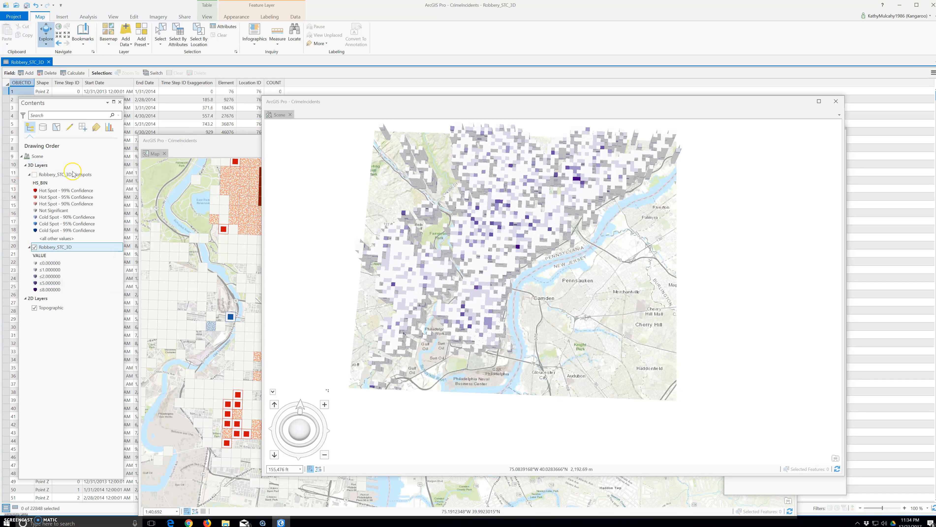
drag(17, 63, 147, 77)
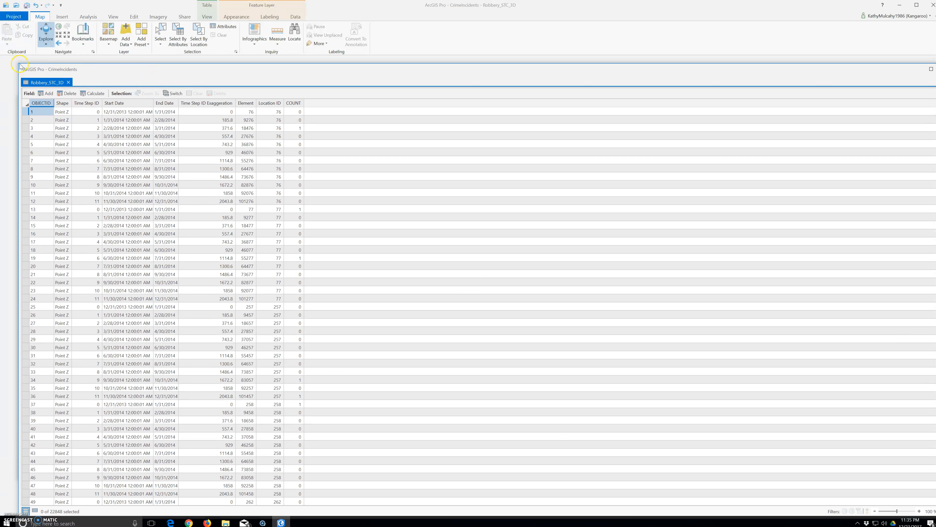
drag(20, 68, 374, 207)
click(574, 213)
drag(574, 213, 288, 127)
- Open the table's Fields View and widen the Field Name column to compare field names with their aliases
click(662, 150)
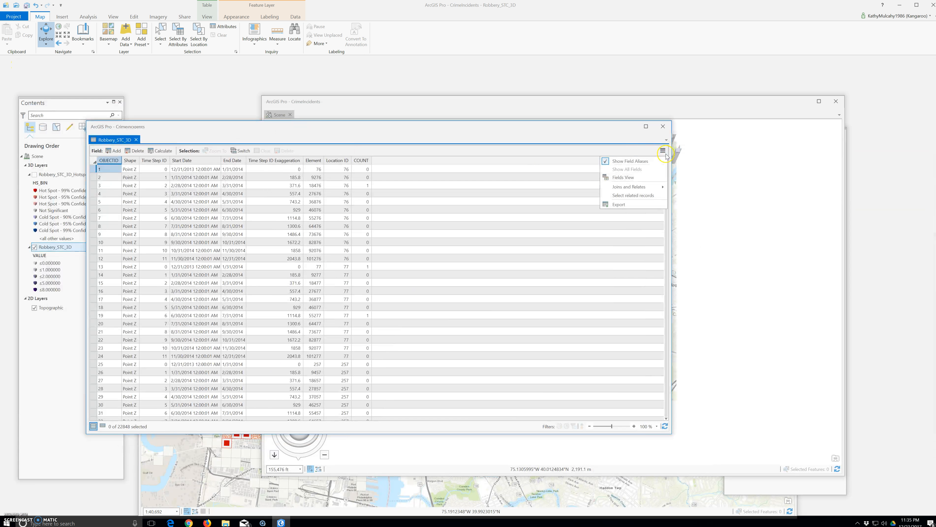
click(643, 179)
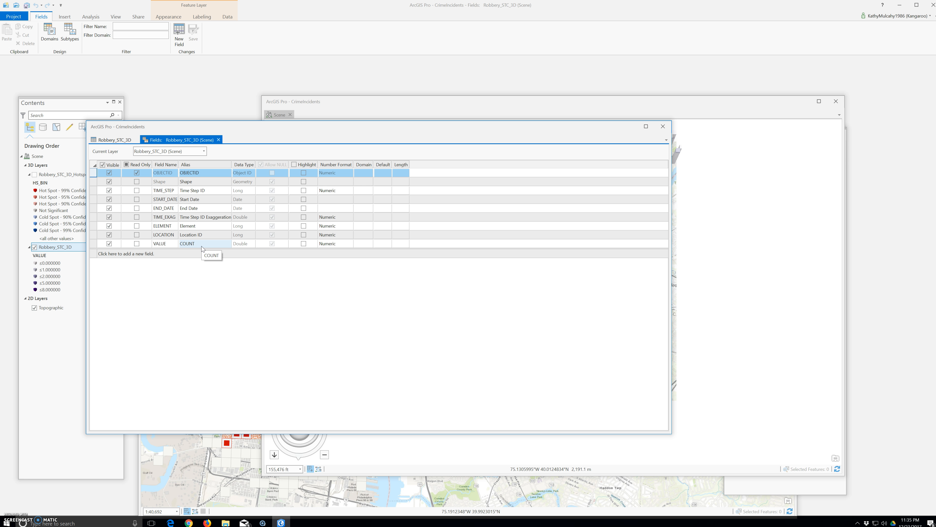
click(182, 245)
drag(177, 162, 243, 163)
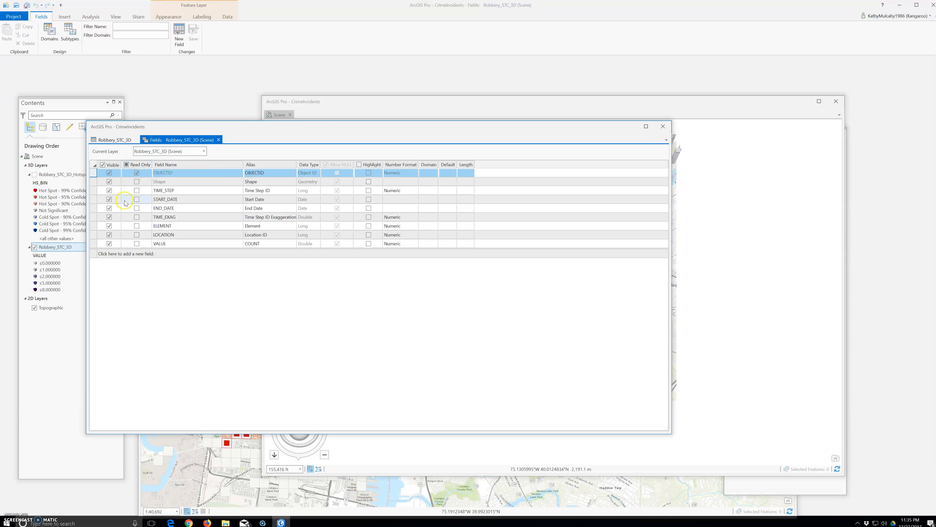
drag(168, 203, 177, 224)
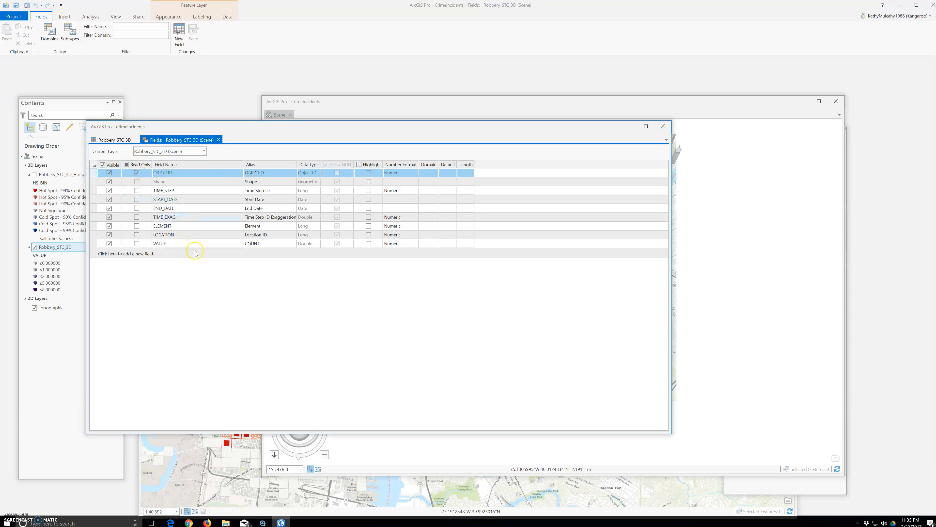
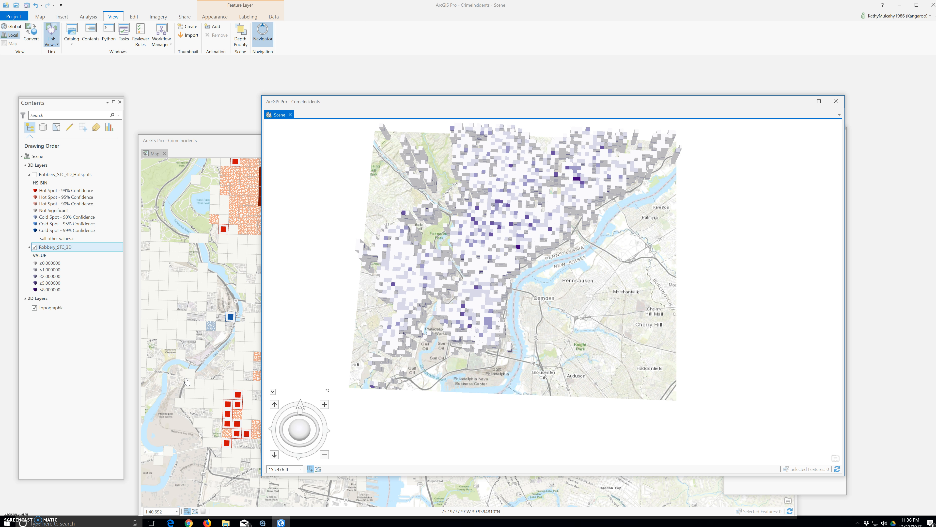
- Show the Robbery_STC_3D_Hotspots layer in the scene and hide the Robbery_STC_3D layer
click(188, 376)
click(176, 385)
click(251, 341)
click(36, 248)
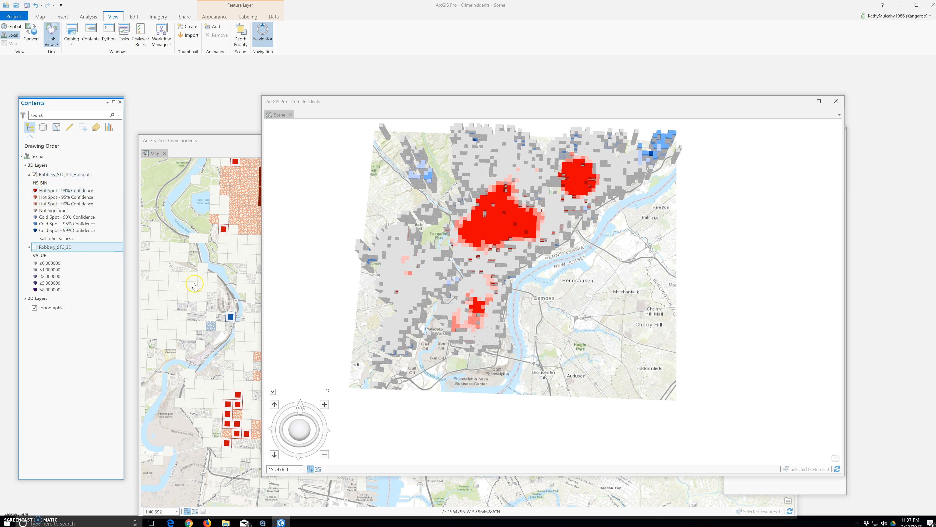
- Select a block of hotspot bins at the southern end of the city and clear the selection
drag(494, 333, 454, 309)
scroll(460, 312, down, 2)
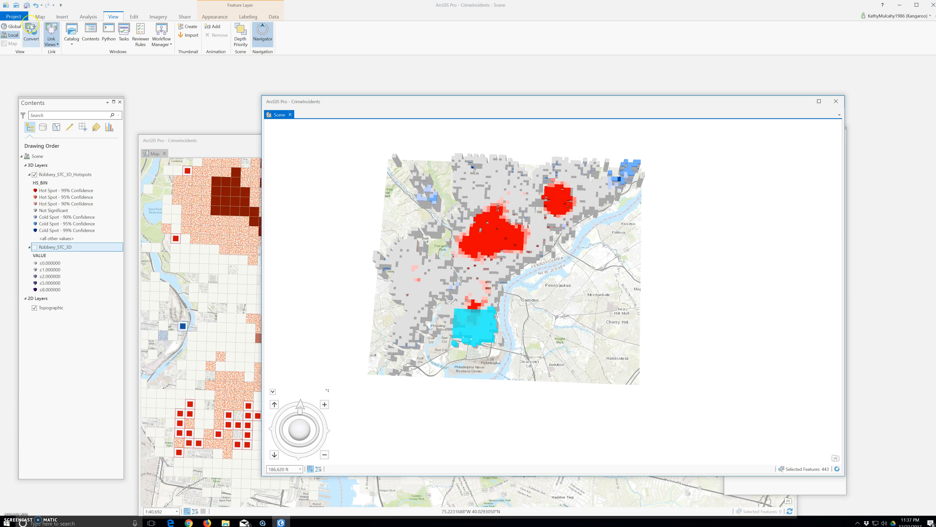
click(40, 17)
click(219, 35)
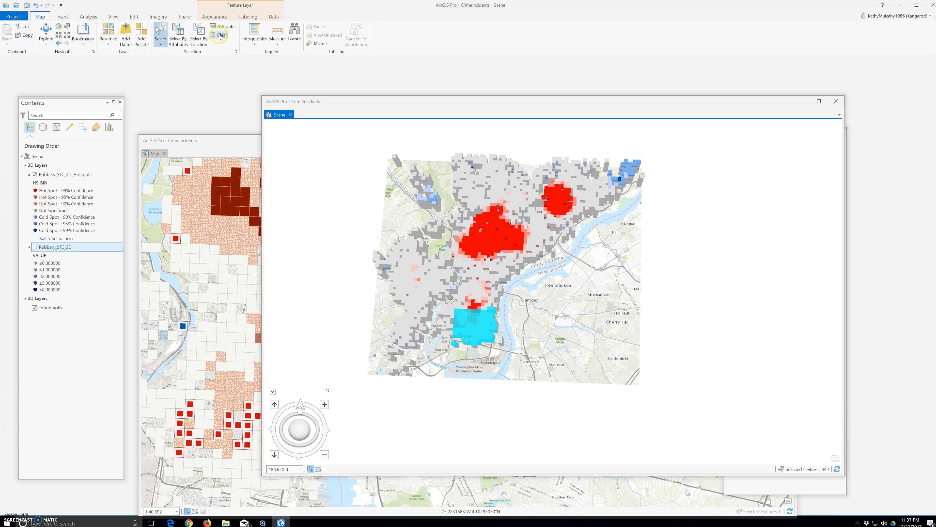
- Examine the hotspot bins over South Philadelphia up close, temporarily enlarging the scene window to full screen
scroll(496, 328, up, 3)
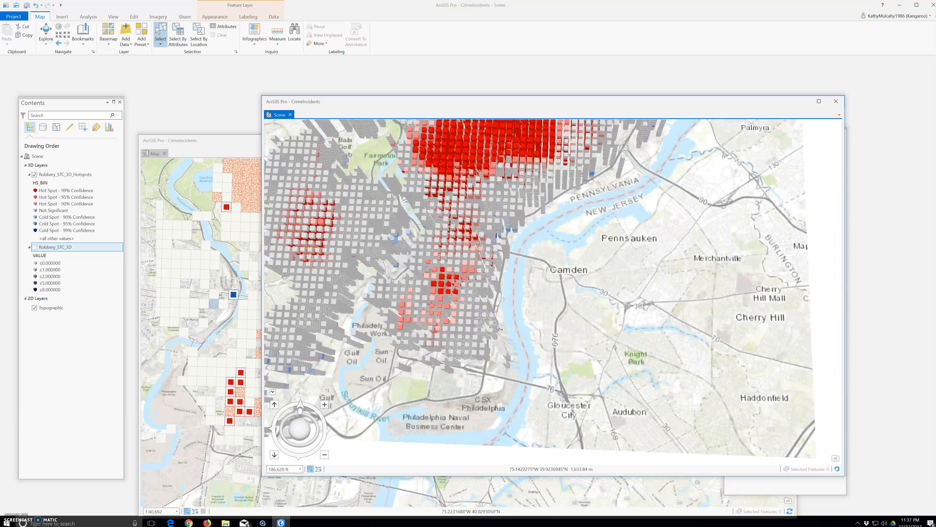
scroll(497, 328, up, 5)
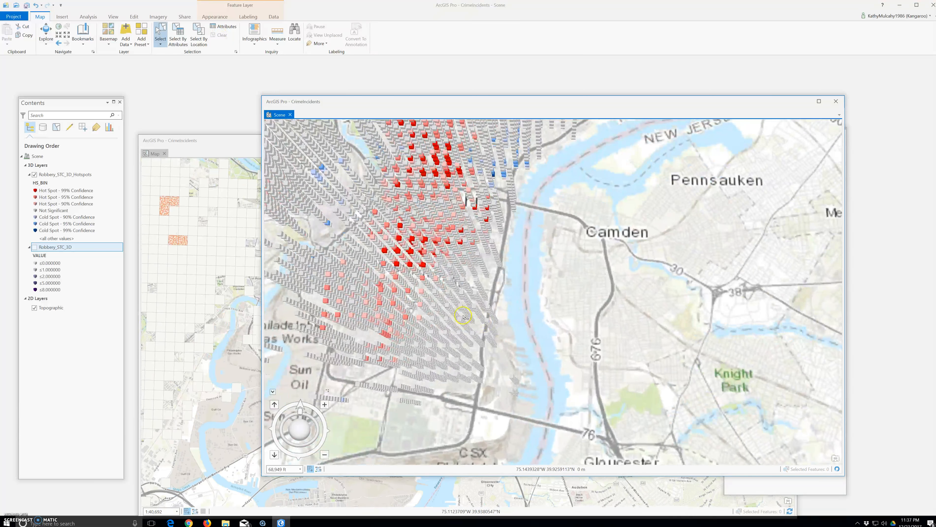
scroll(465, 321, up, 3)
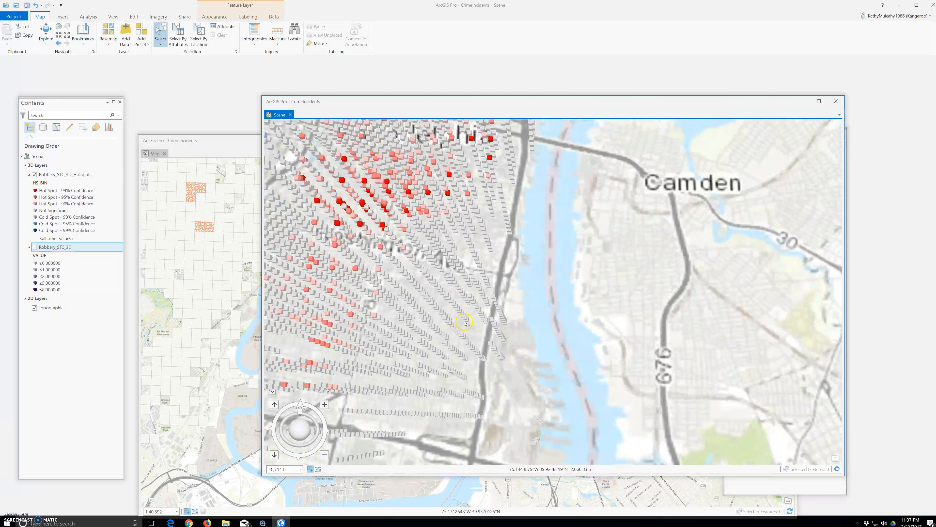
scroll(465, 327, up, 2)
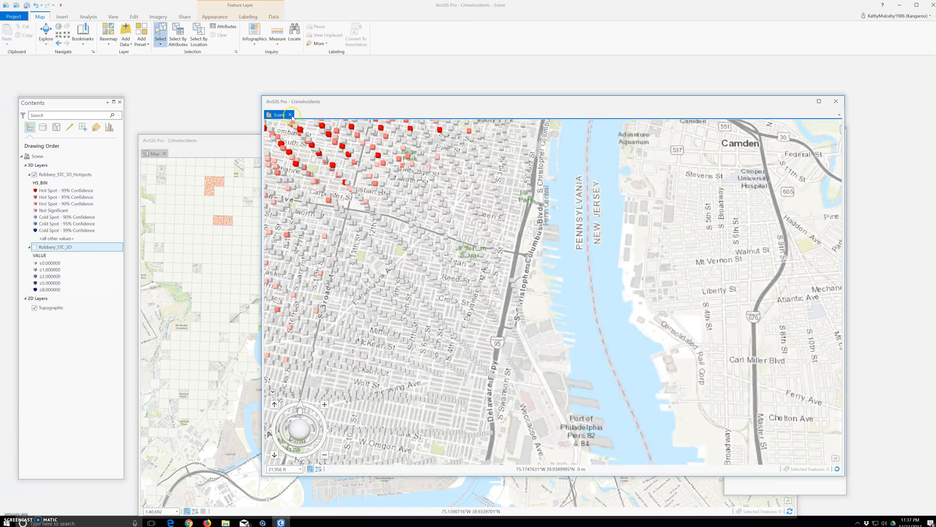
click(819, 101)
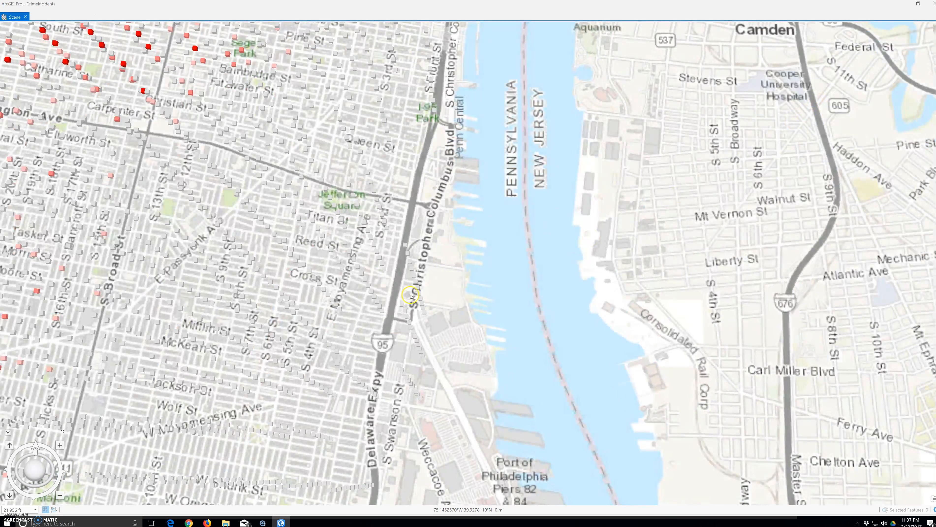
scroll(417, 296, up, 2)
scroll(417, 297, down, 3)
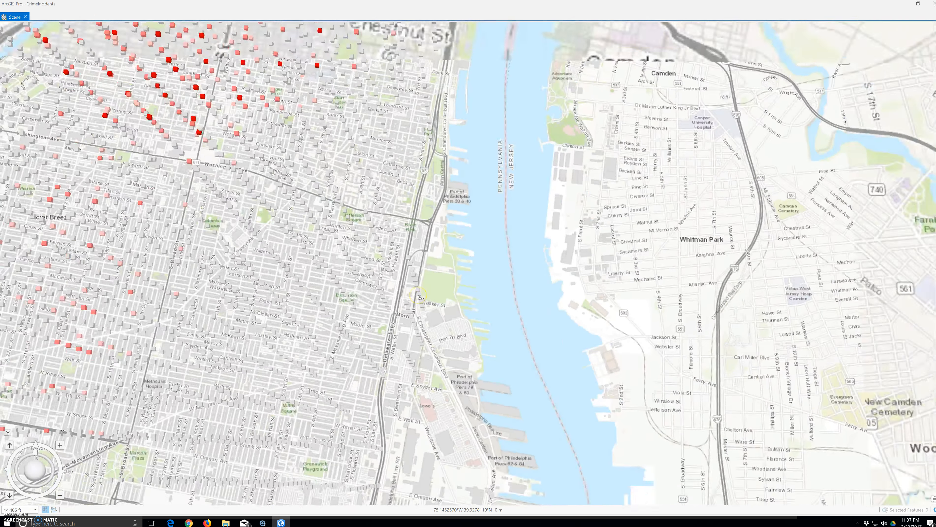
scroll(421, 301, down, 4)
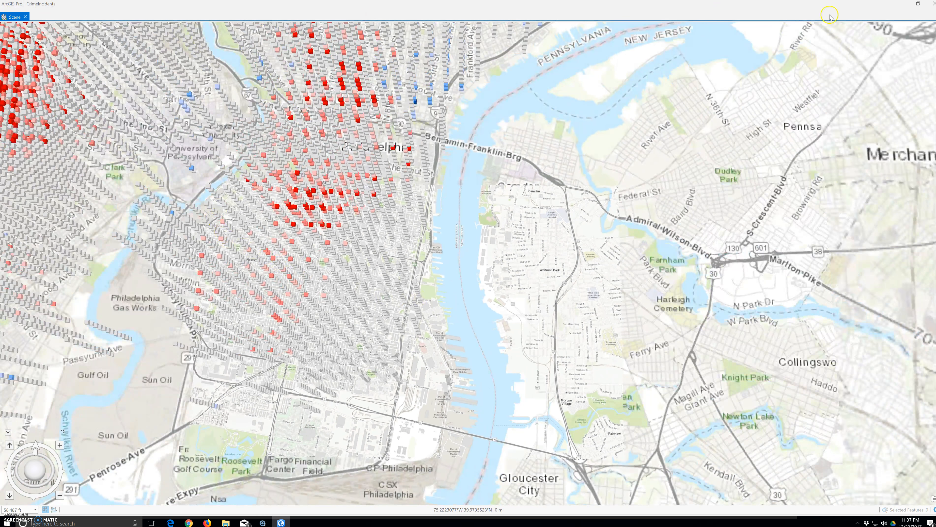
click(918, 4)
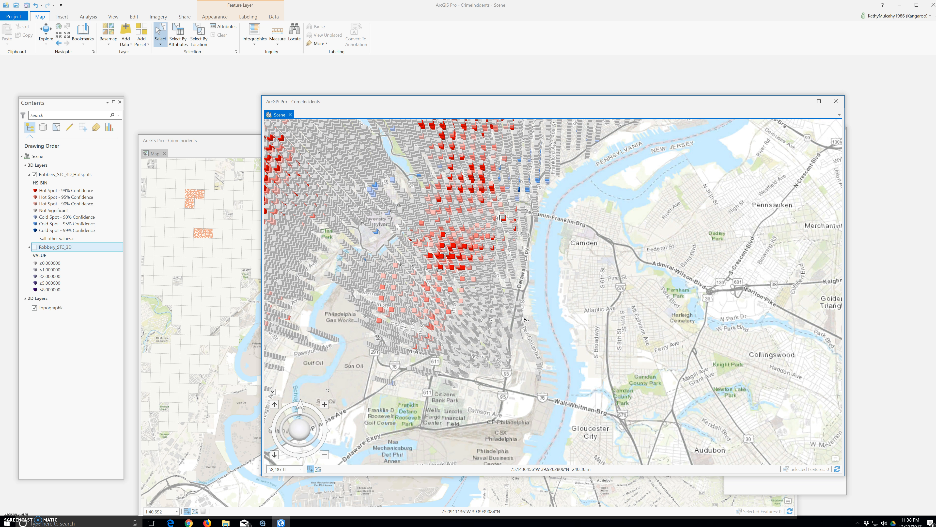
- Set the Robbery_STC_3D_Hotspots layer to display 3D symbols in real-world units through its display properties
right_click(74, 175)
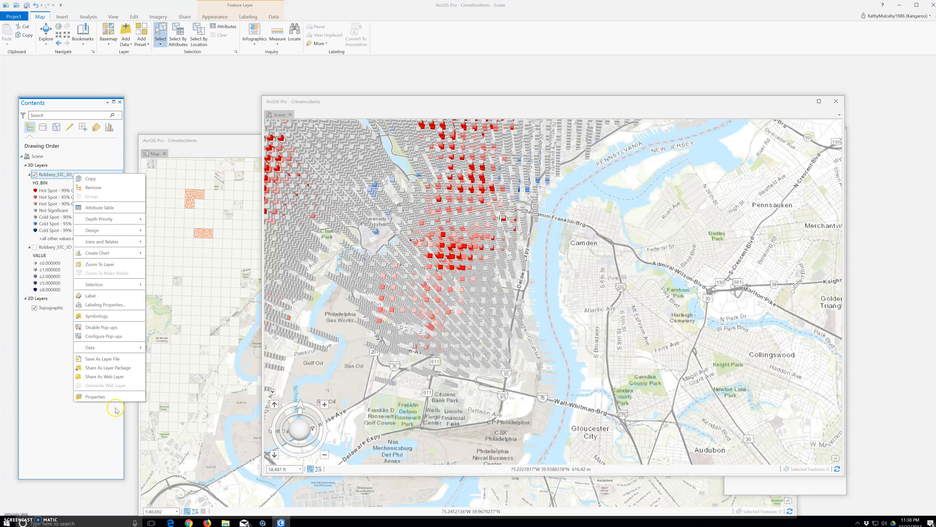
click(118, 398)
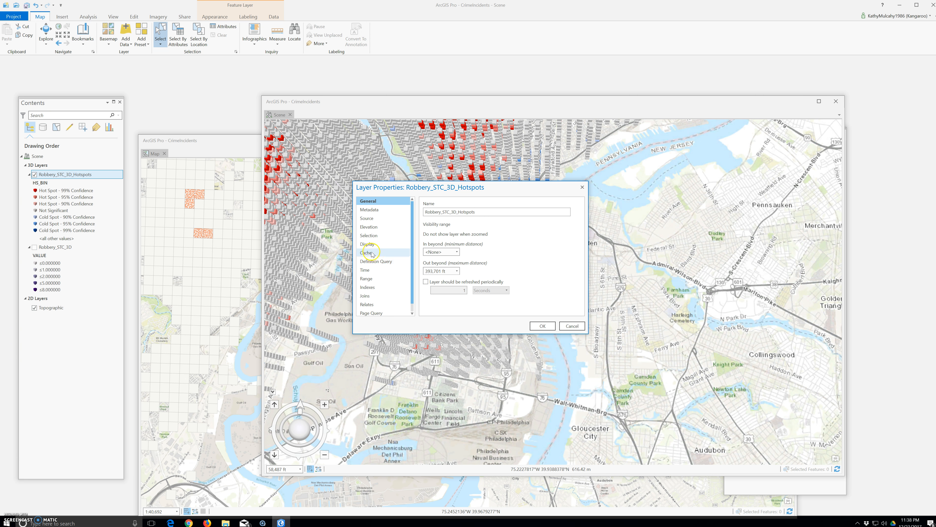
click(369, 245)
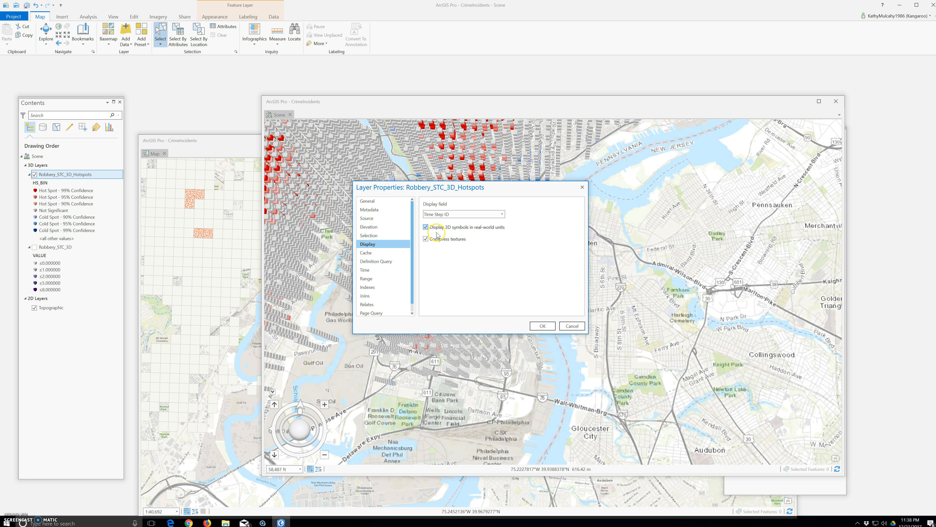
mouse_move(469, 232)
click(541, 327)
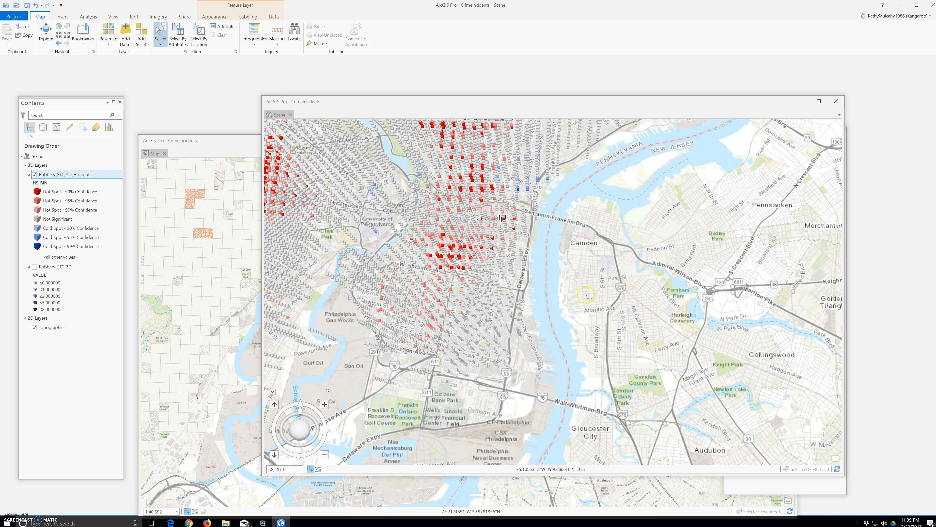
- Inspect the size and spacing of the hotspot cubes over South Philadelphia at several viewing distances
scroll(487, 295, up, 3)
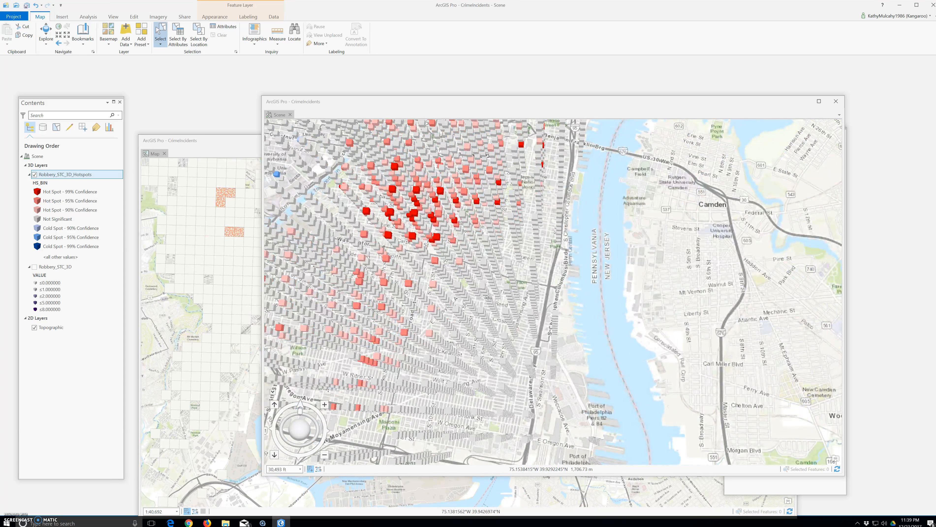
scroll(487, 296, up, 1)
scroll(487, 296, down, 2)
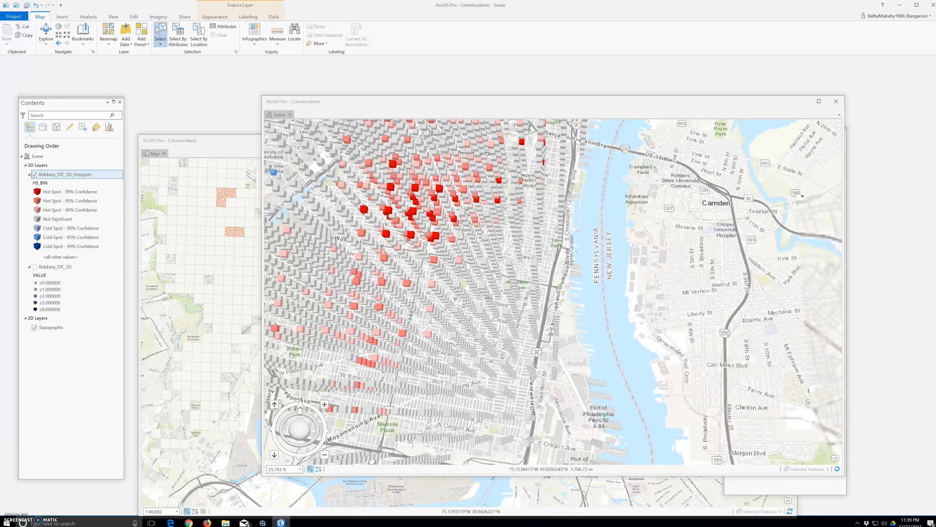
scroll(432, 346, down, 1)
scroll(432, 346, up, 3)
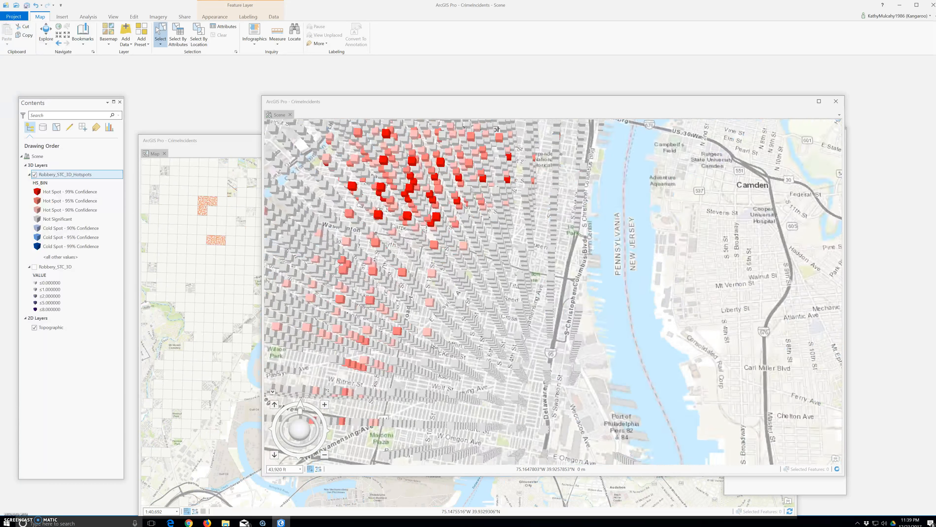
scroll(432, 346, up, 3)
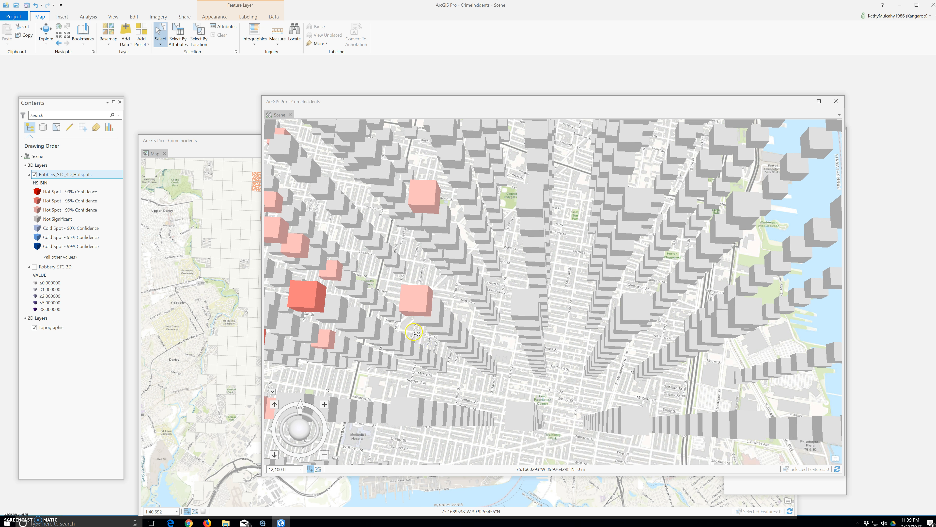
scroll(415, 331, up, 1)
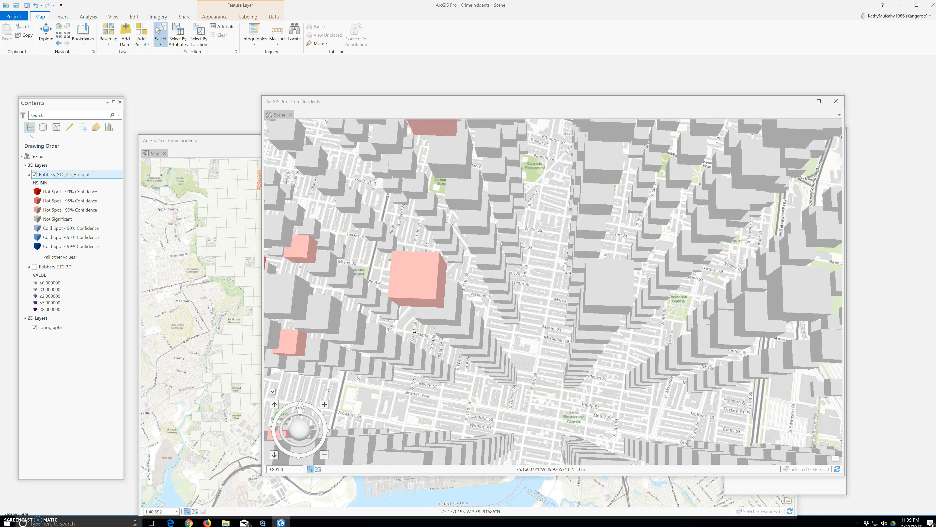
- Toggle the Compress textures display property of the hotspots layer and check the cubes at near and far viewing distances
right_click(65, 175)
click(81, 399)
click(426, 239)
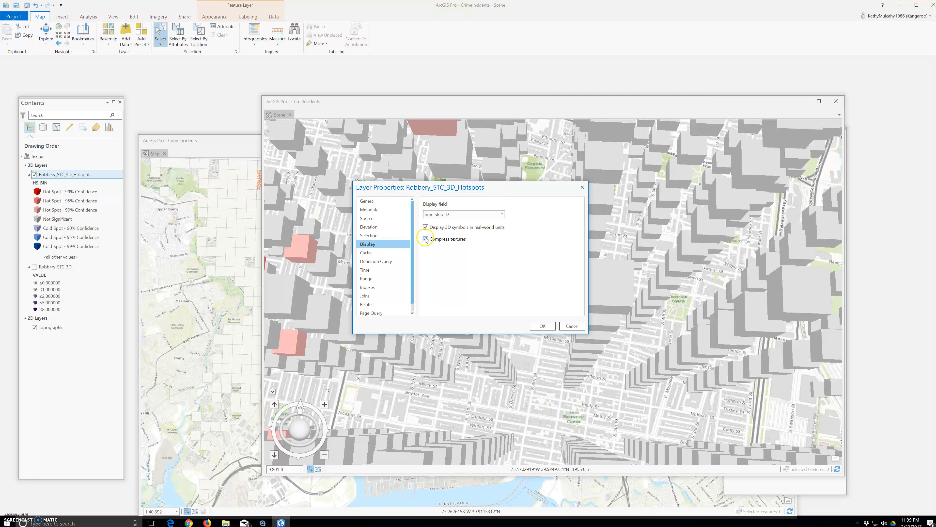
click(543, 325)
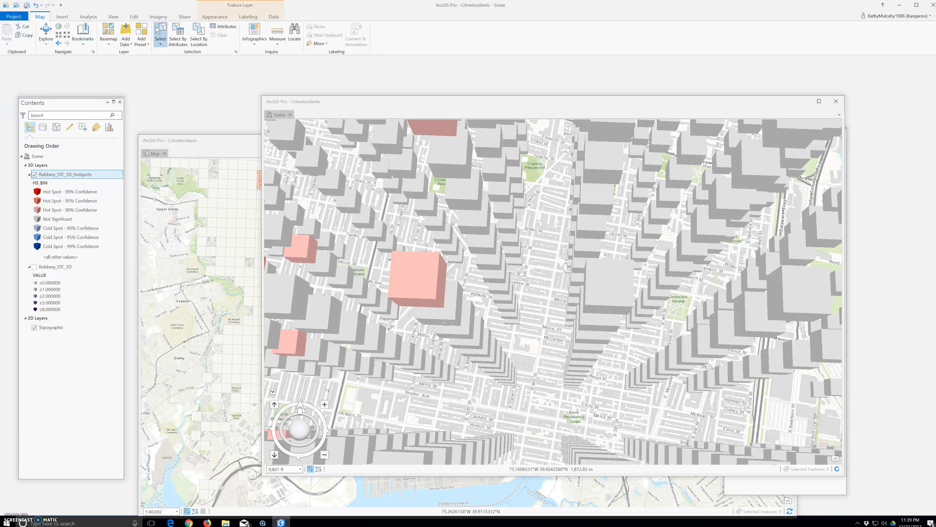
scroll(445, 323, down, 3)
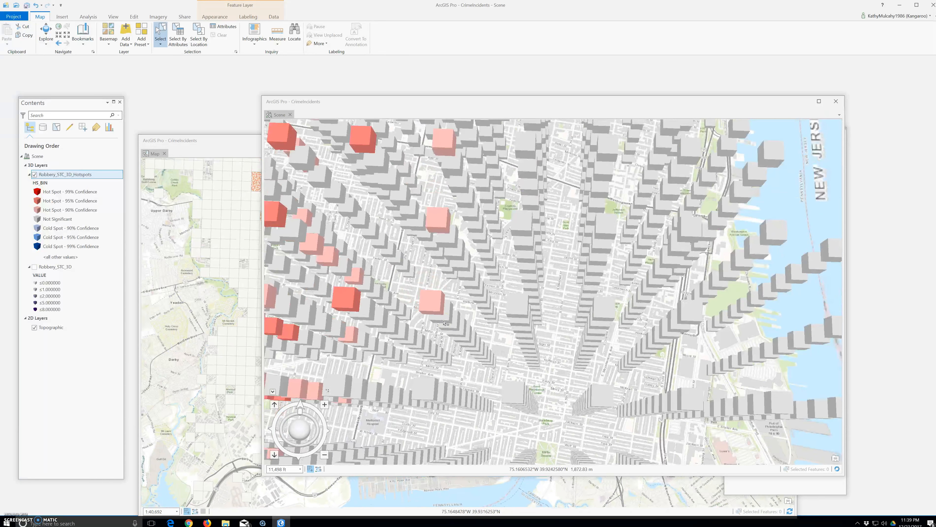
scroll(445, 323, down, 3)
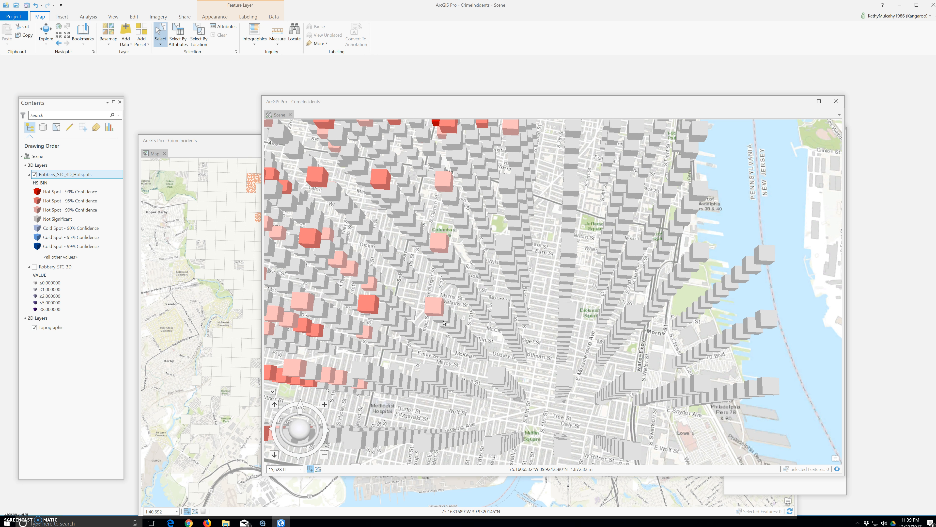
scroll(445, 323, up, 3)
scroll(445, 323, up, 3)
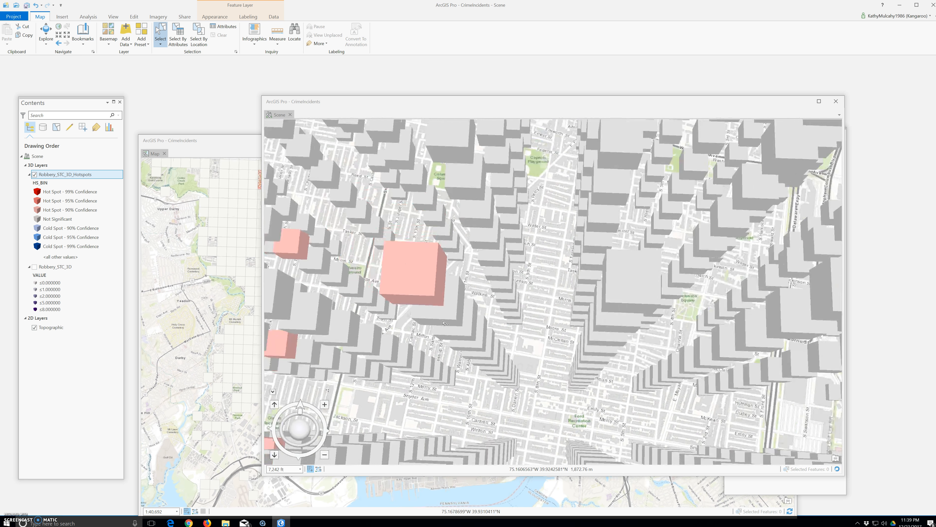
scroll(445, 323, down, 3)
scroll(445, 323, down, 1)
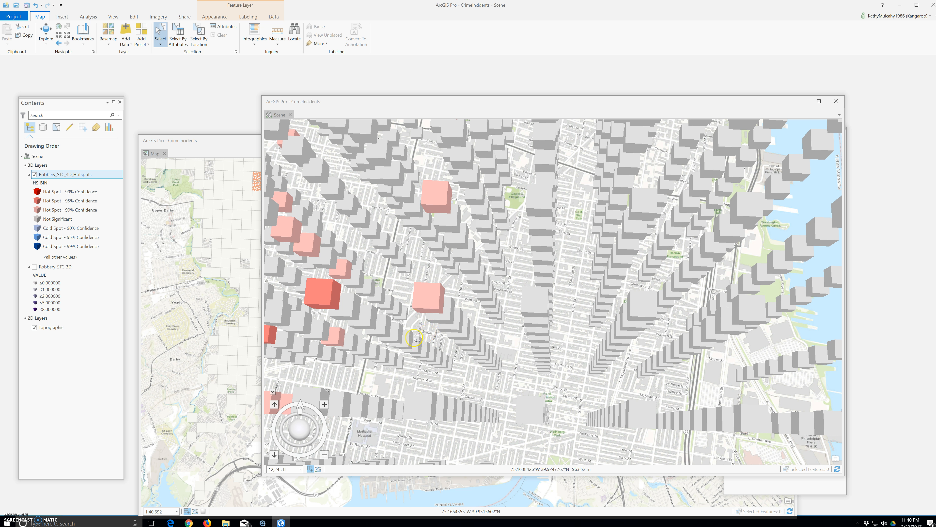
- Open the symbology settings of the Robbery_STC_3D_Hotspots layer and review the available symbology types, keeping Unique Values
click(62, 176)
right_click(62, 176)
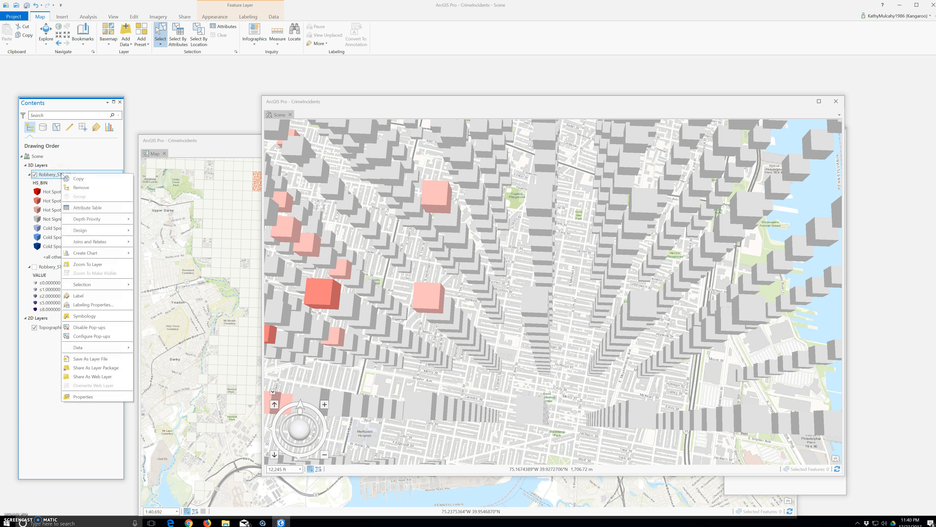
click(89, 318)
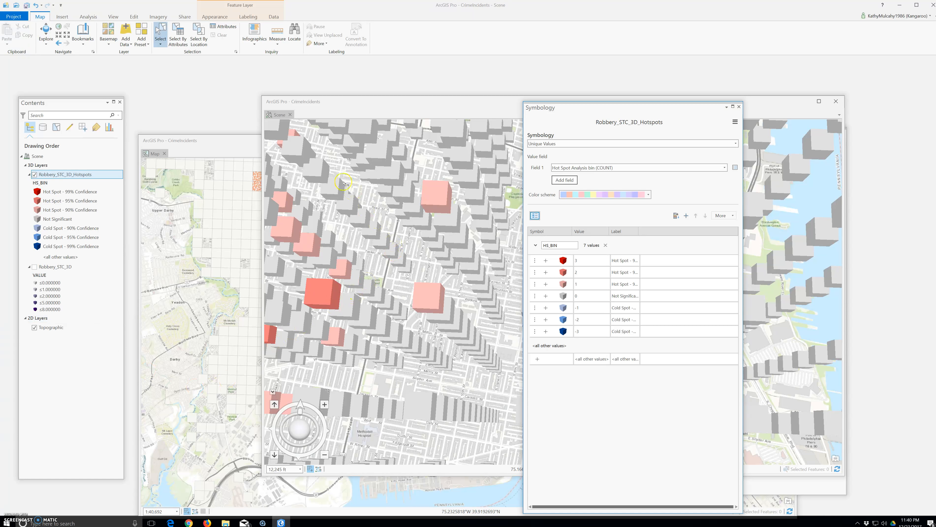
click(577, 145)
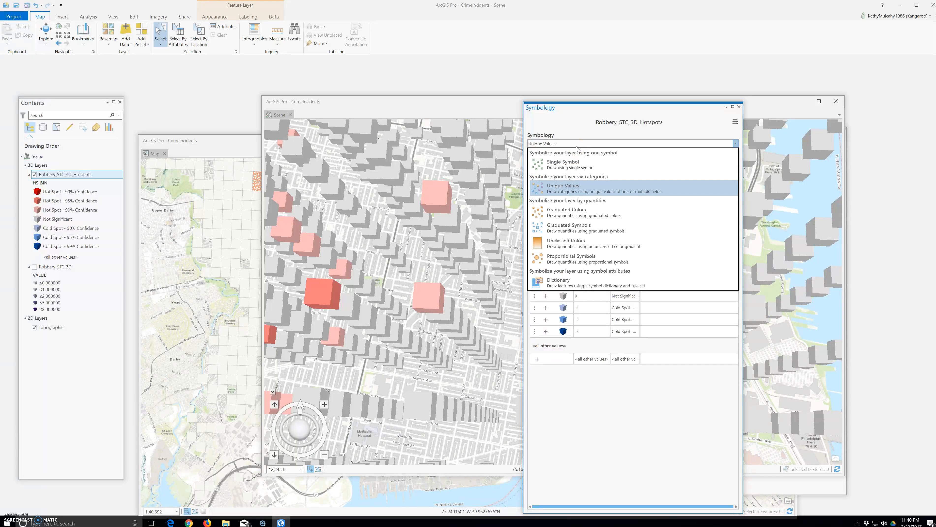
click(466, 184)
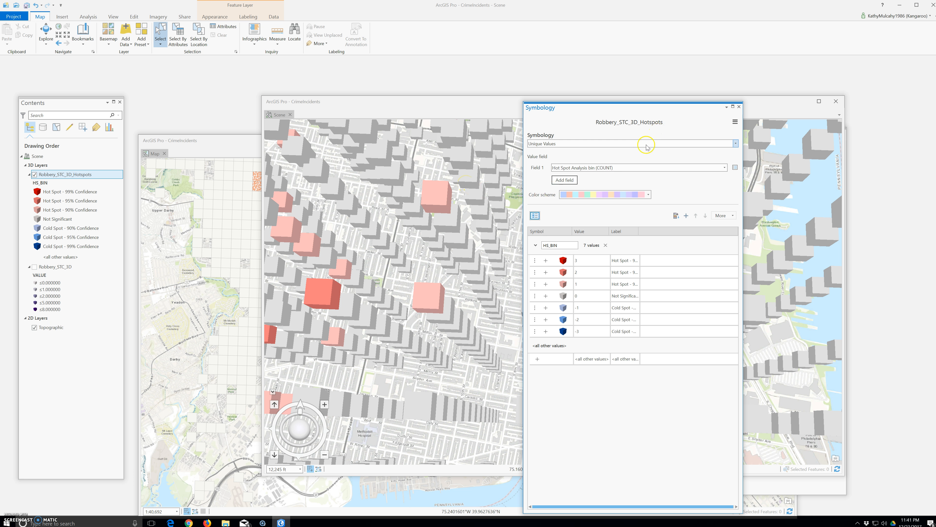
- Vary the hotspots layer's symbol size with a custom expression of 250, keeping the aspect ratio maintained
click(735, 122)
click(701, 139)
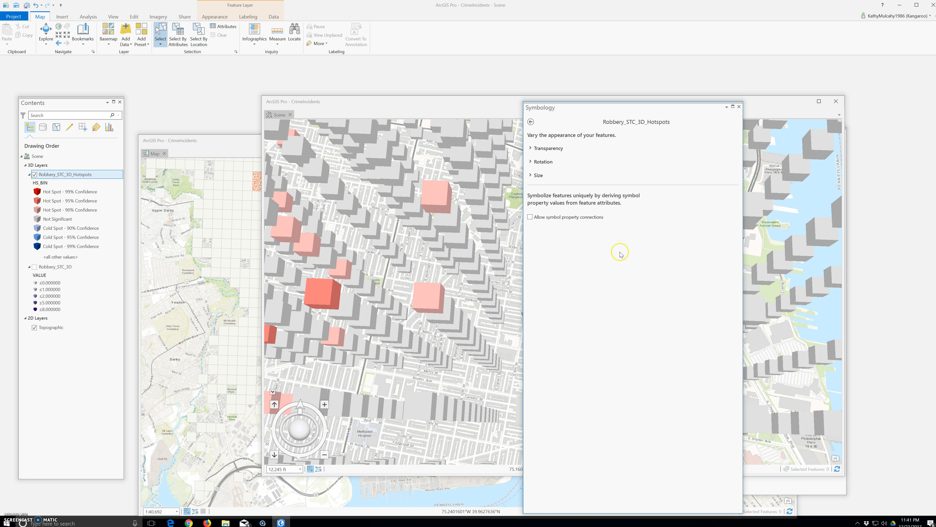
click(549, 148)
click(544, 179)
click(541, 231)
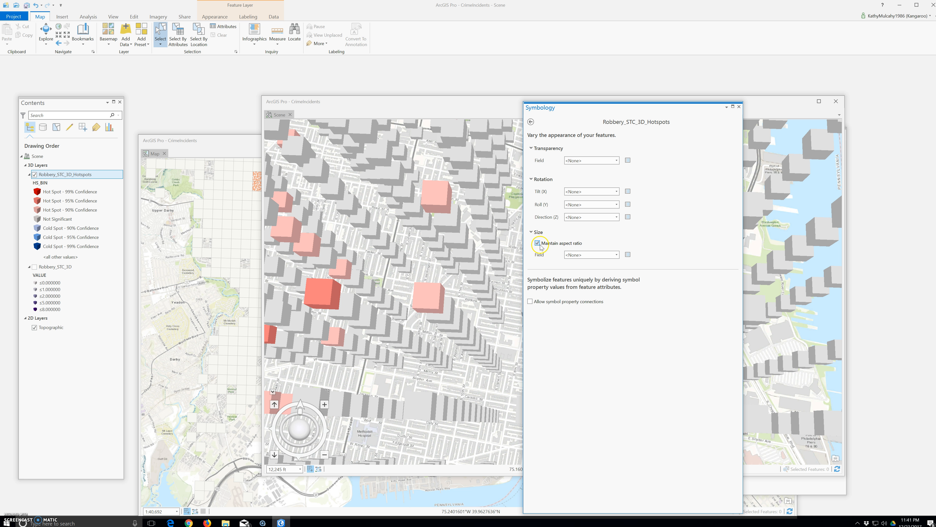
click(628, 255)
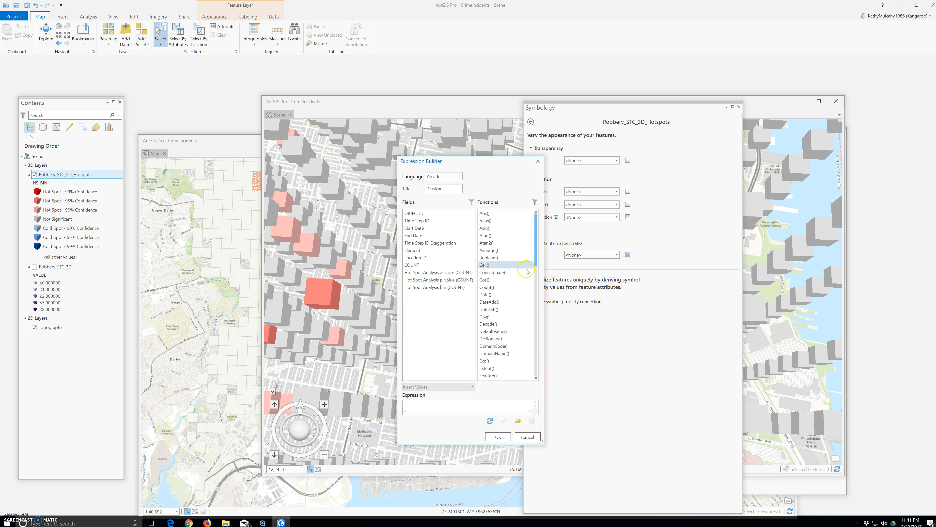
drag(463, 166, 353, 167)
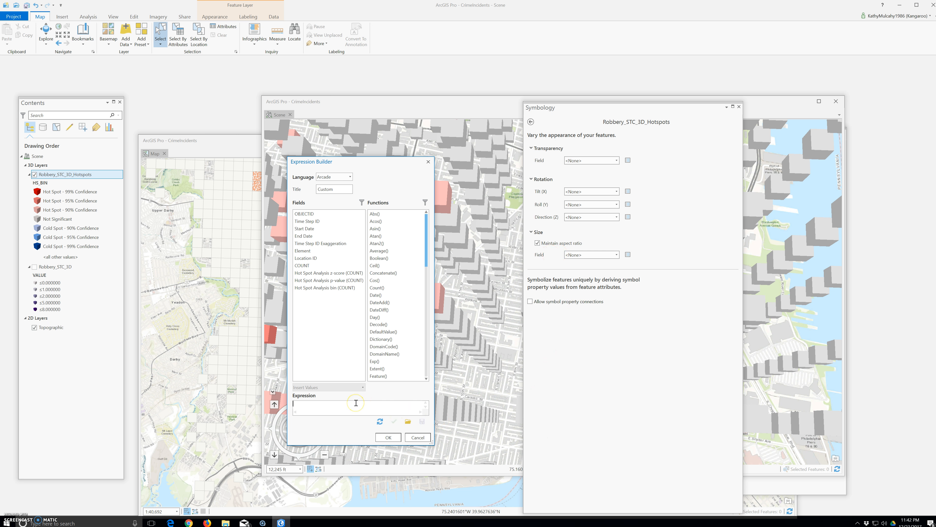
text(250)
click(388, 437)
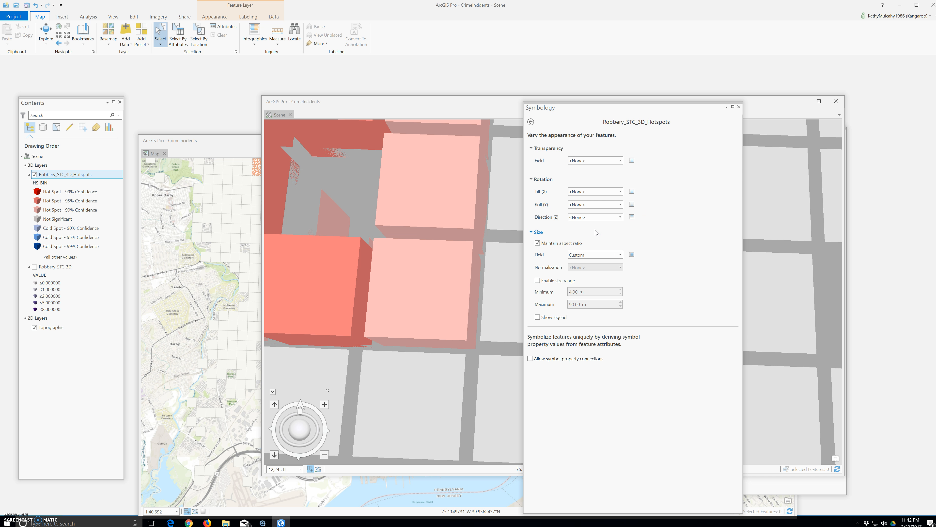
- Try enabling the size range for the custom size expression
click(544, 281)
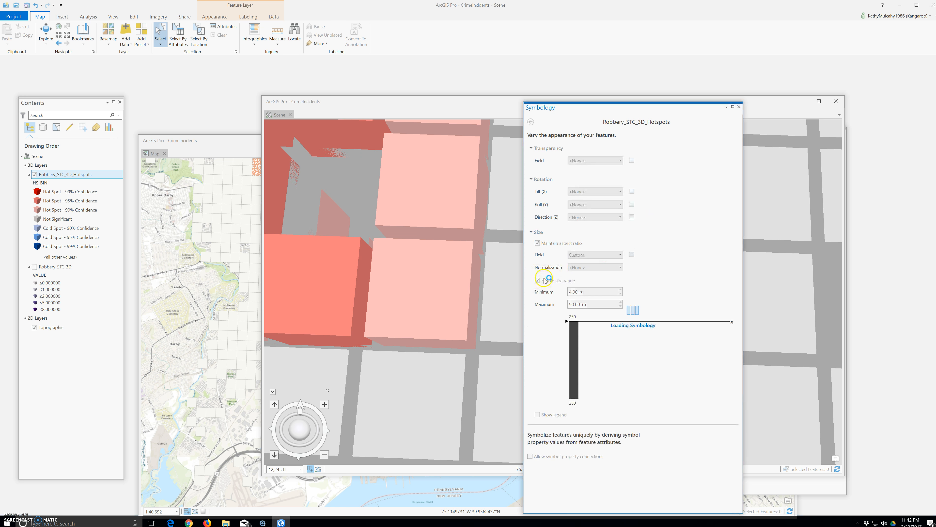
click(539, 282)
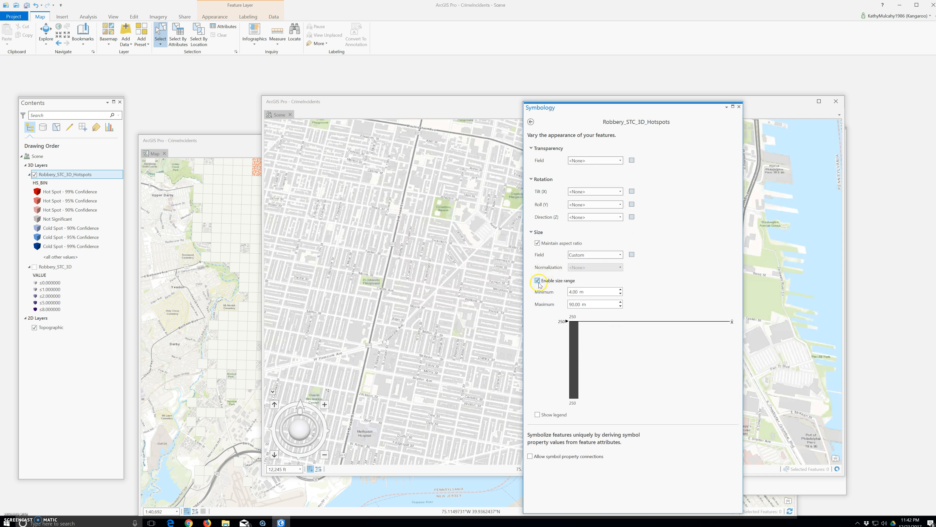
click(538, 281)
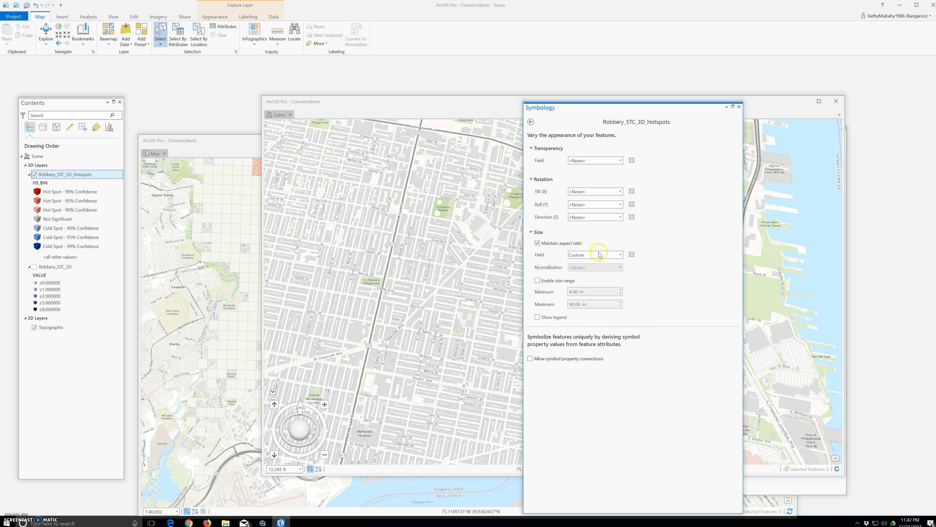
- Reopen the custom size expression to review its value and available fields, and close it without changes
click(633, 255)
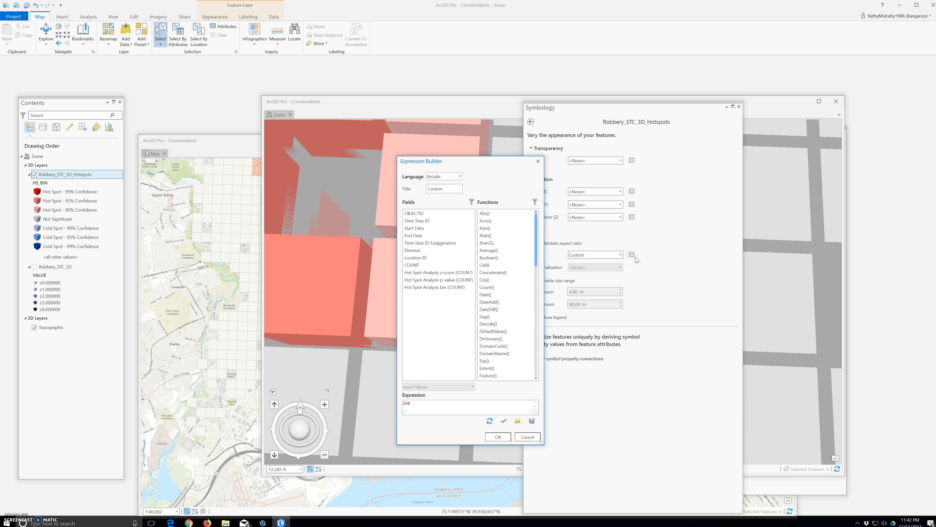
click(420, 221)
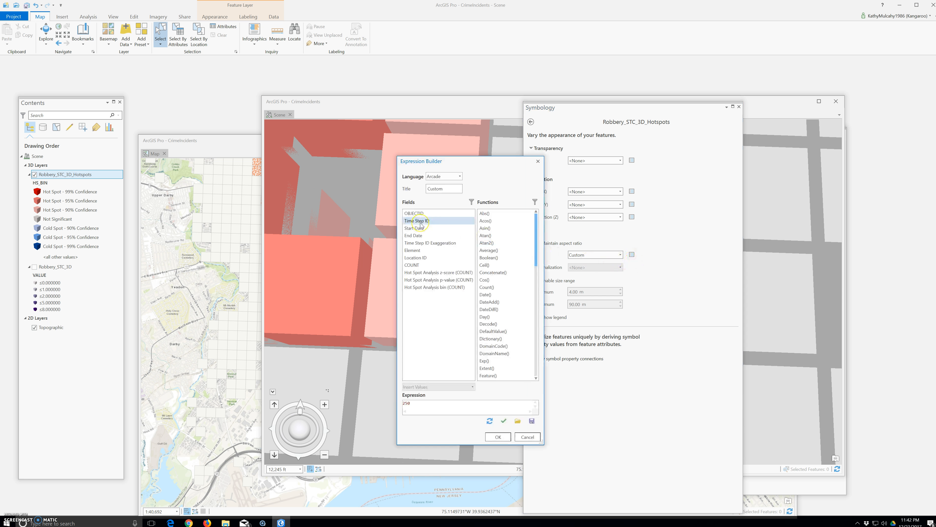
click(551, 181)
click(538, 161)
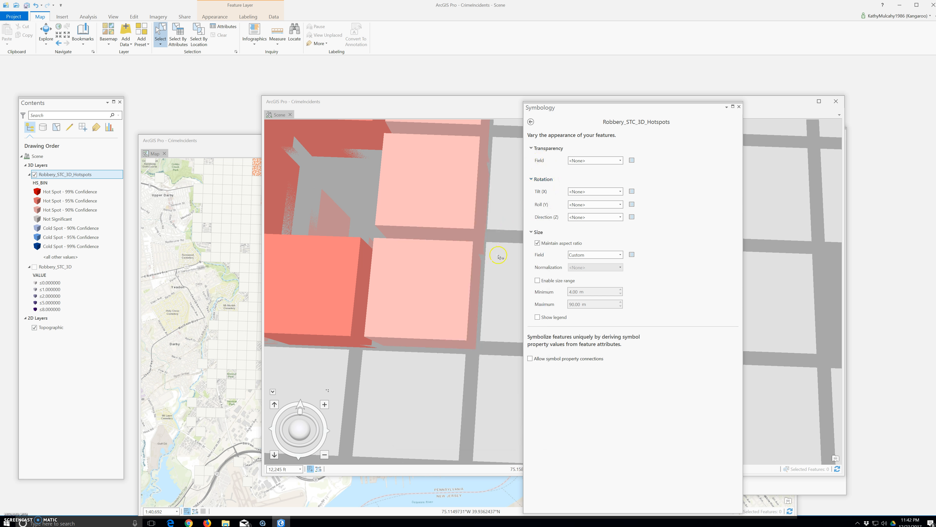